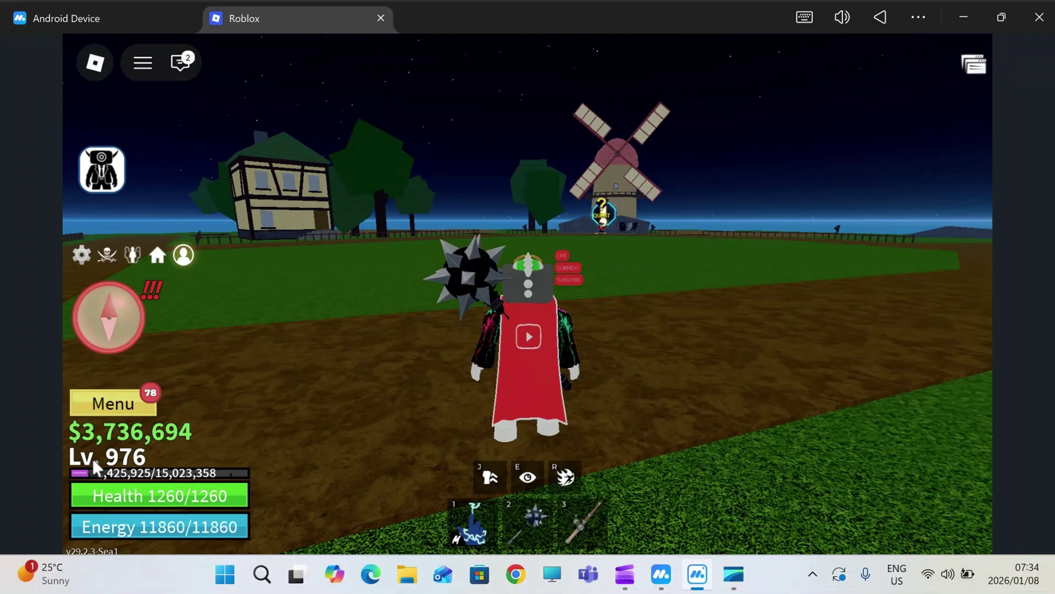
Paste the loadstring into the SkibX Executor and execute it to load the Xova hub
{"action": "key", "text": "Left"}
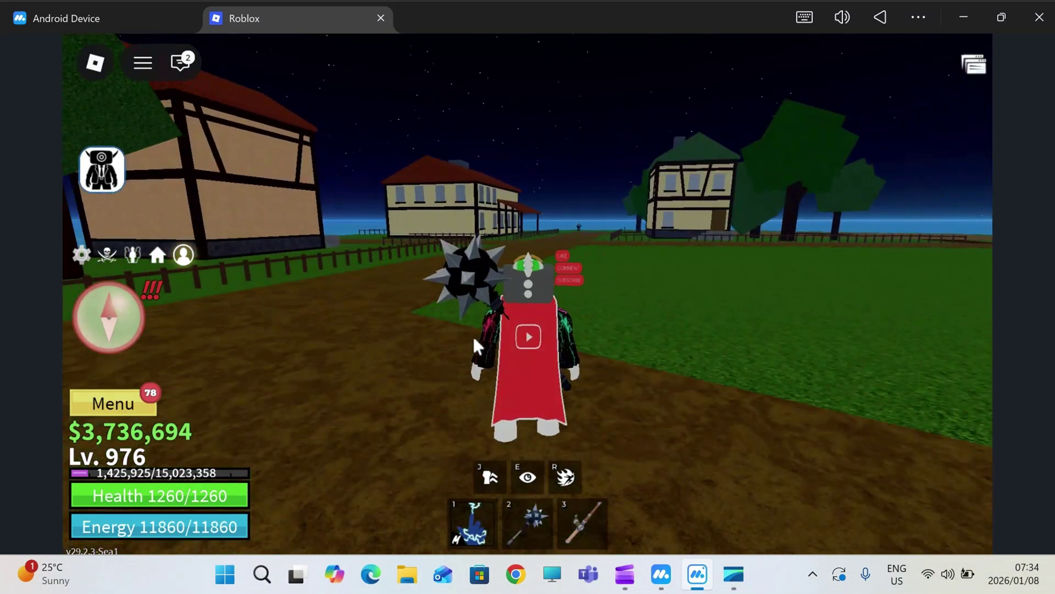
{"action": "key", "text": "Left"}
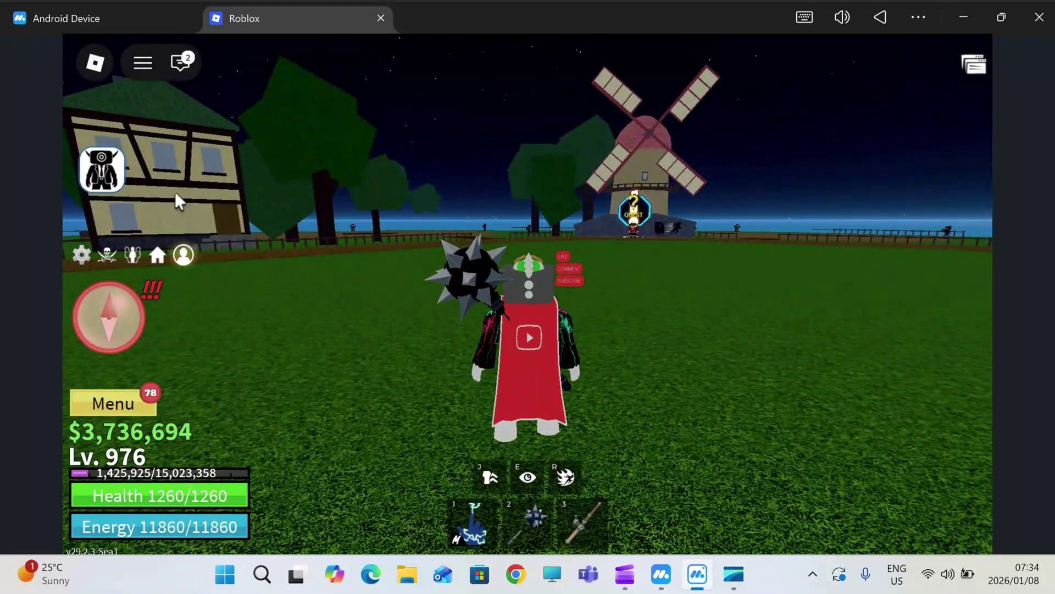
{"action": "left_click", "coordinate": [104, 169]}
{"action": "right_click", "coordinate": [337, 217]}
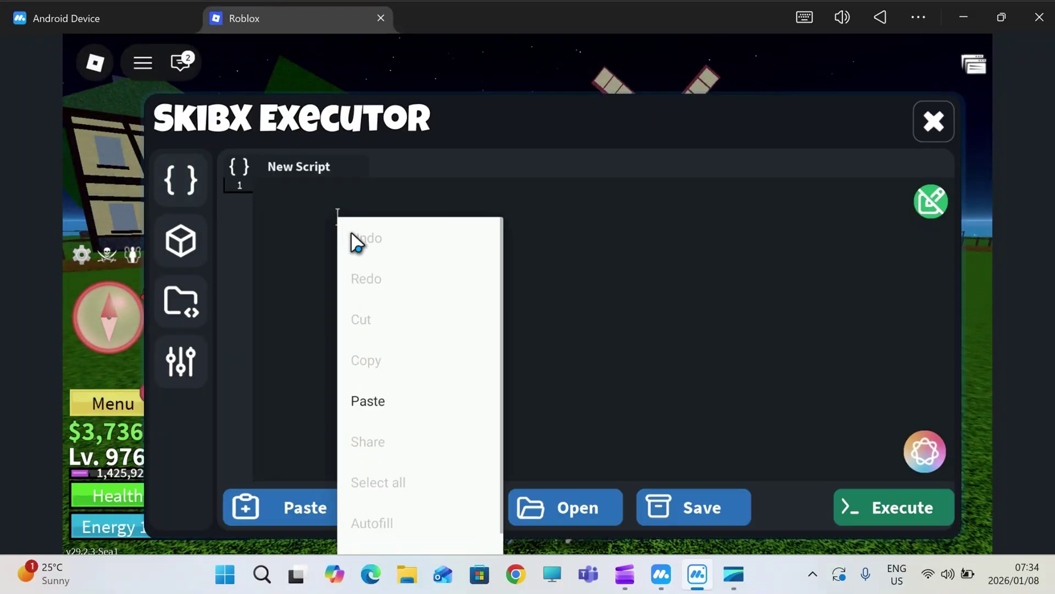
{"action": "left_click", "coordinate": [389, 400]}
{"action": "left_click", "coordinate": [872, 504]}
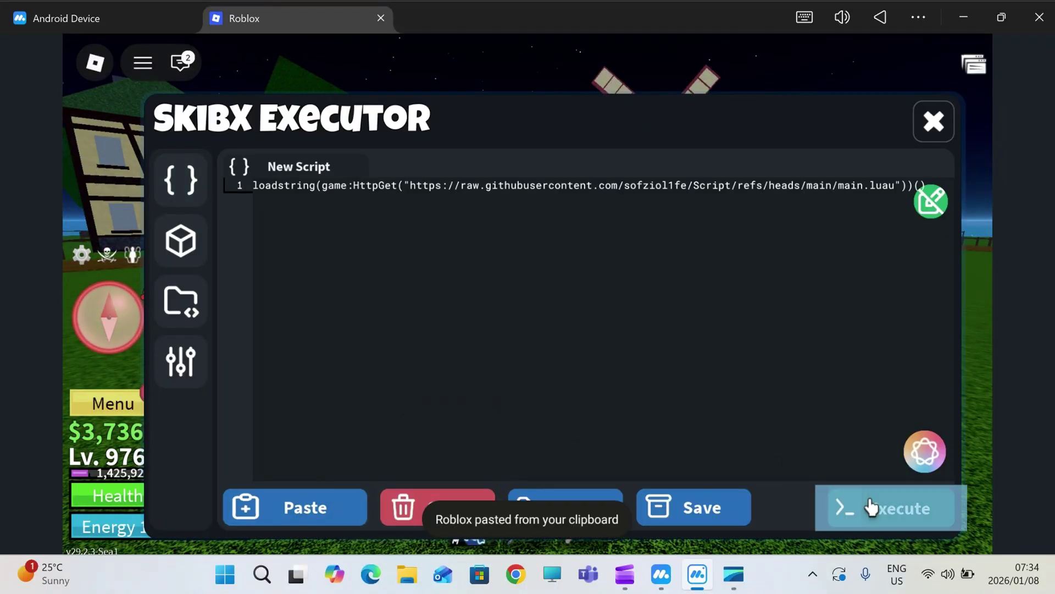
Close the executor and turn on Automatic Farm Level in Xova's Levels category
{"action": "left_click", "coordinate": [175, 246]}
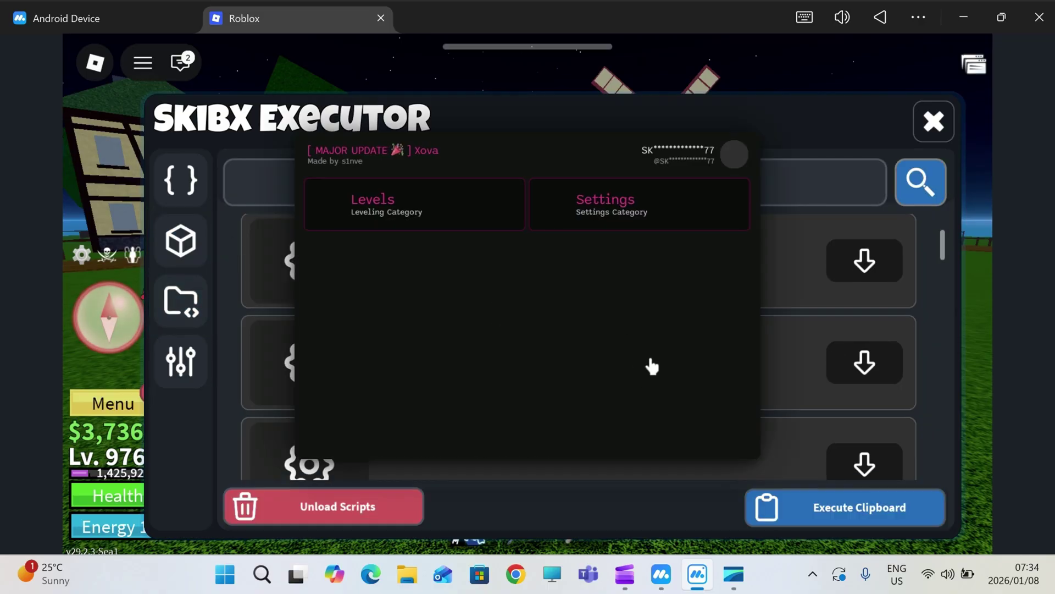
{"action": "left_click", "coordinate": [933, 126]}
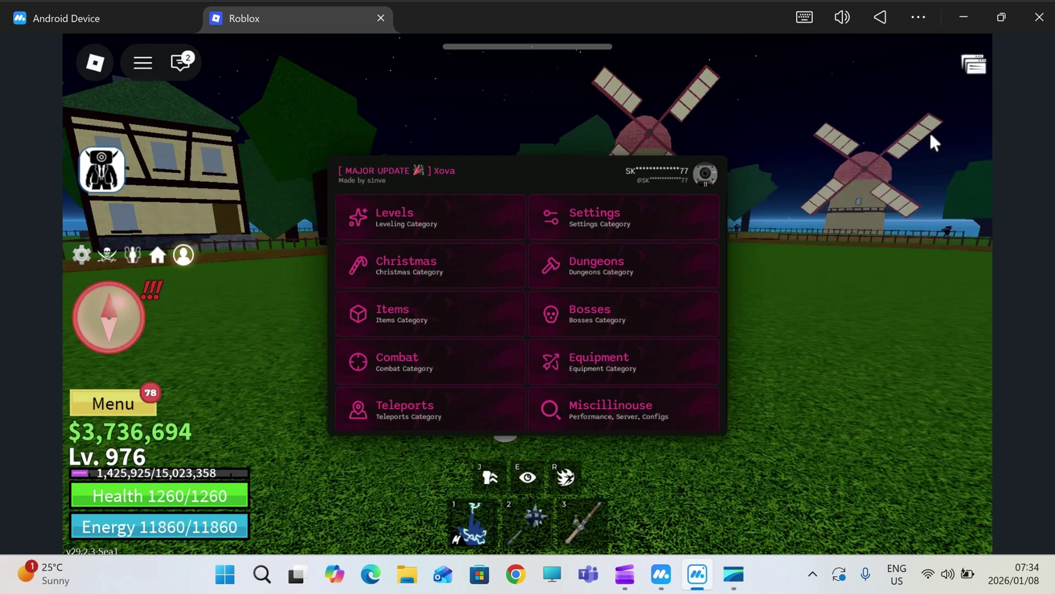
{"action": "left_click", "coordinate": [440, 233]}
{"action": "left_click", "coordinate": [697, 236]}
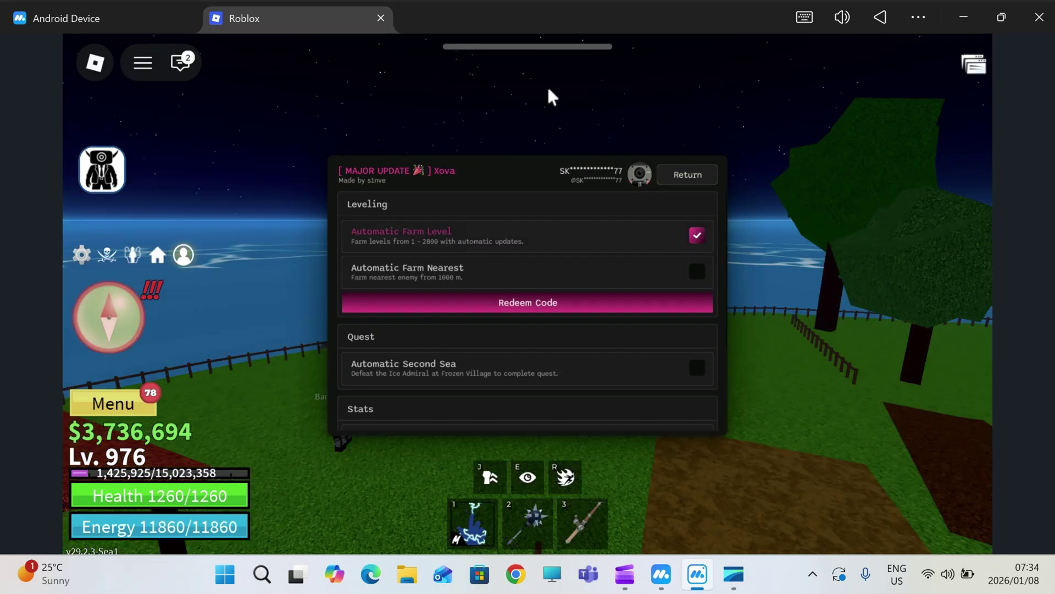
Scroll the executor's online script list, view the library and settings, then close it
{"action": "left_click", "coordinate": [973, 64]}
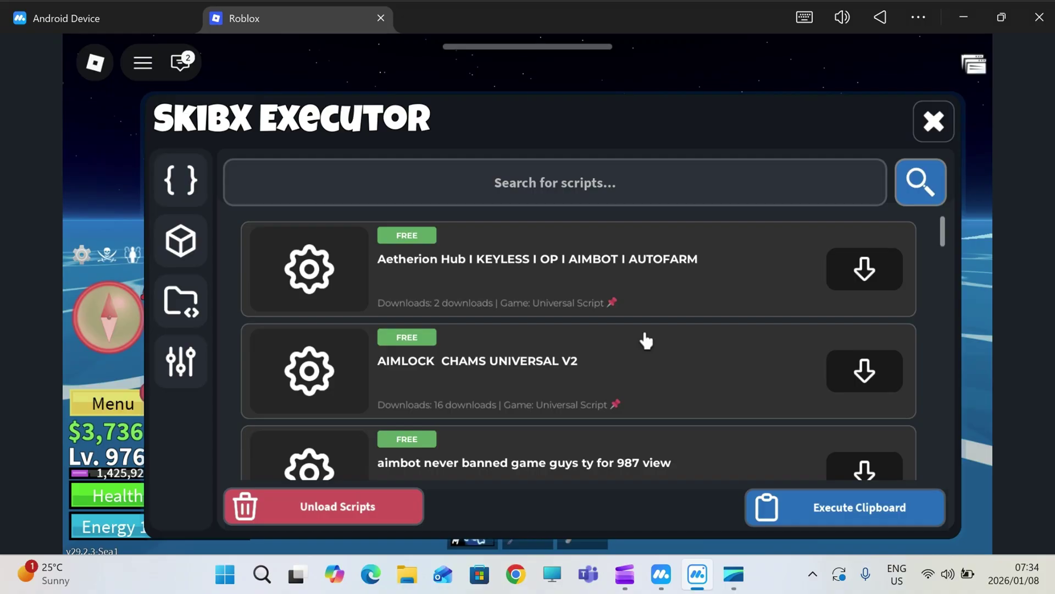
{"action": "scroll", "coordinate": [646, 341], "scroll_direction": "down", "scroll_amount": 10}
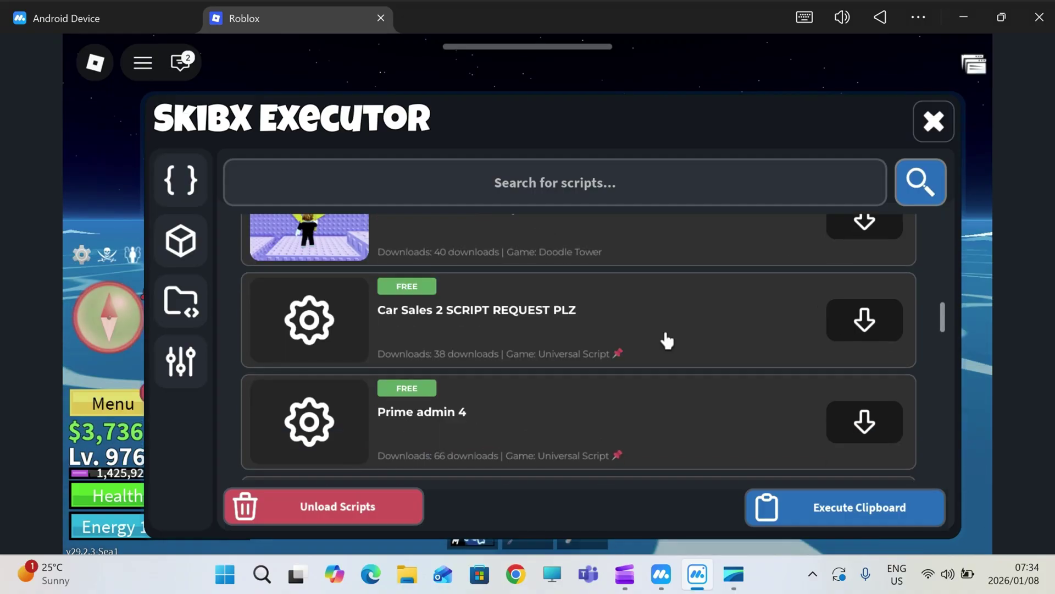
{"action": "scroll", "coordinate": [666, 341], "scroll_direction": "down", "scroll_amount": 15}
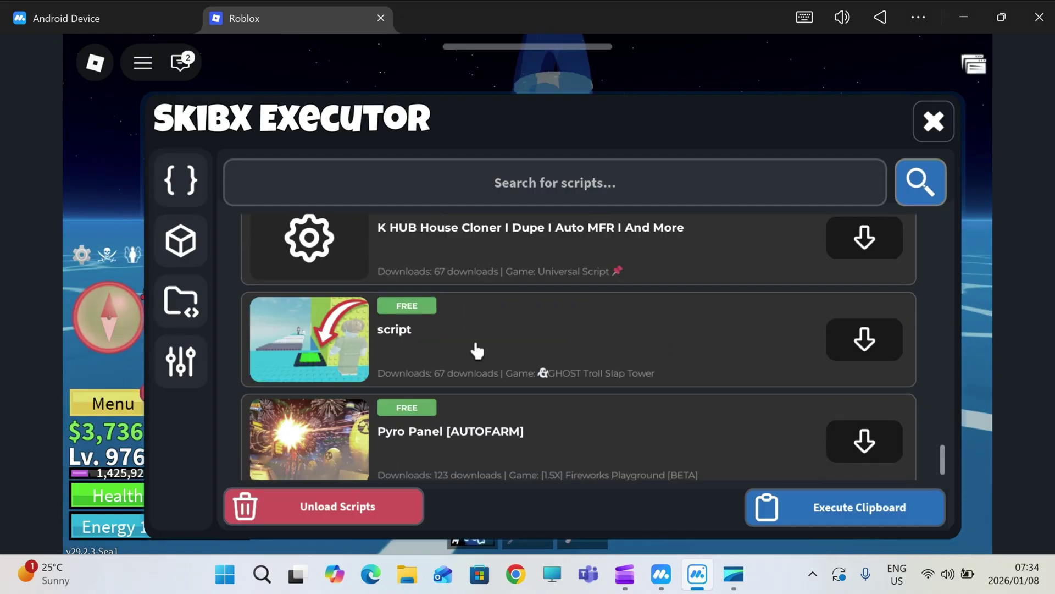
{"action": "left_click", "coordinate": [182, 301]}
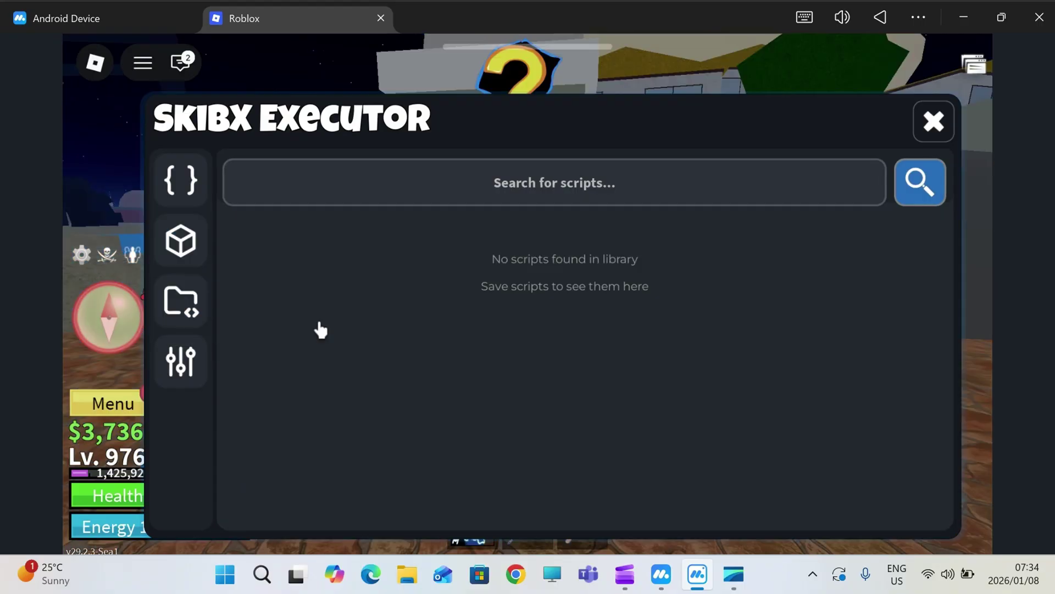
{"action": "left_click", "coordinate": [180, 357]}
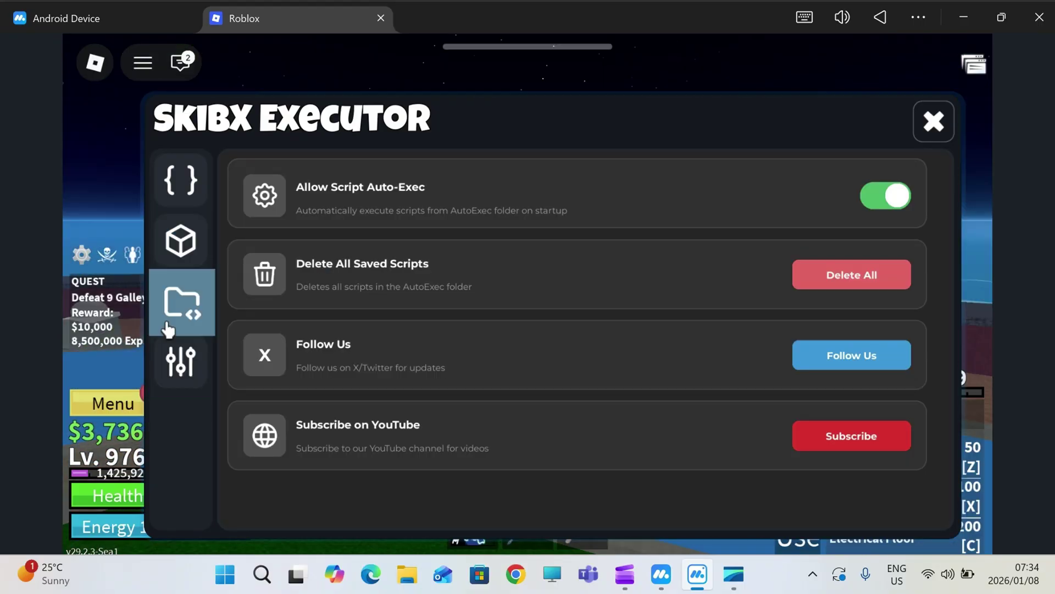
{"action": "left_click", "coordinate": [190, 208]}
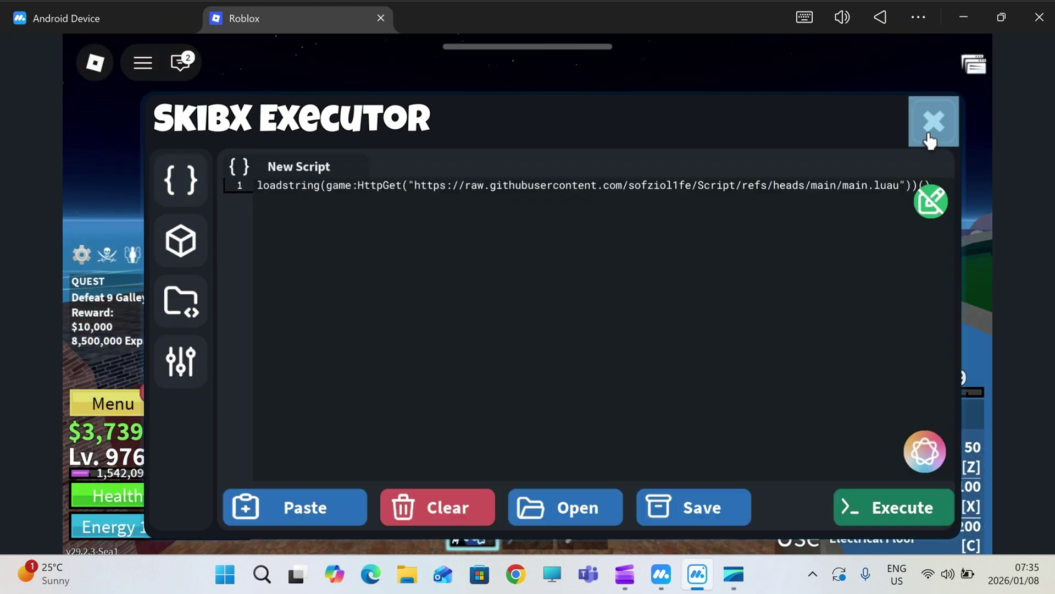
{"action": "left_click", "coordinate": [932, 138]}
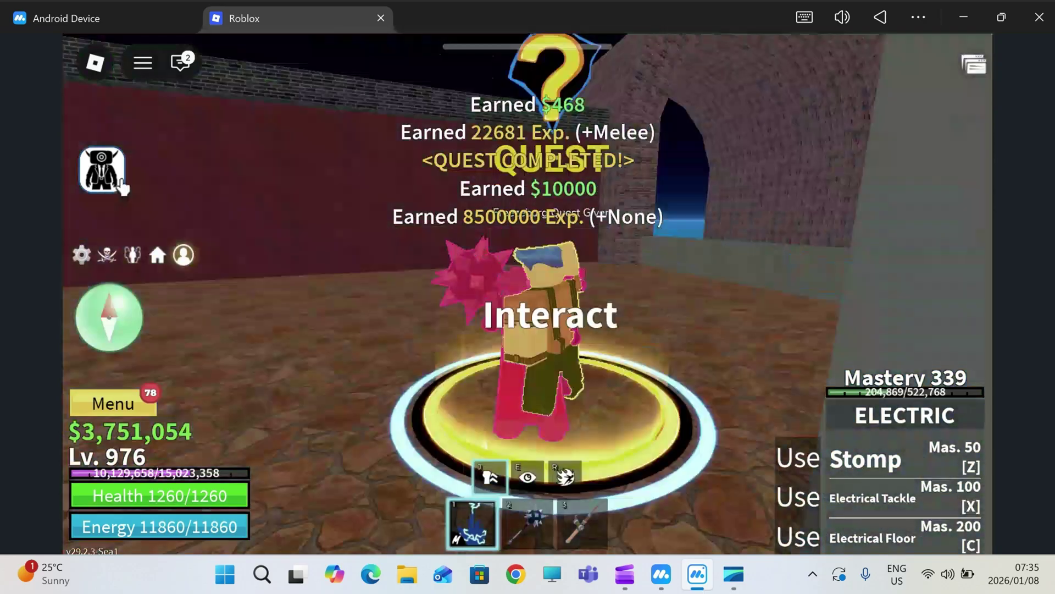
Reopen the executor, cycle through script list, library and settings, and close it again
{"action": "left_click", "coordinate": [121, 186]}
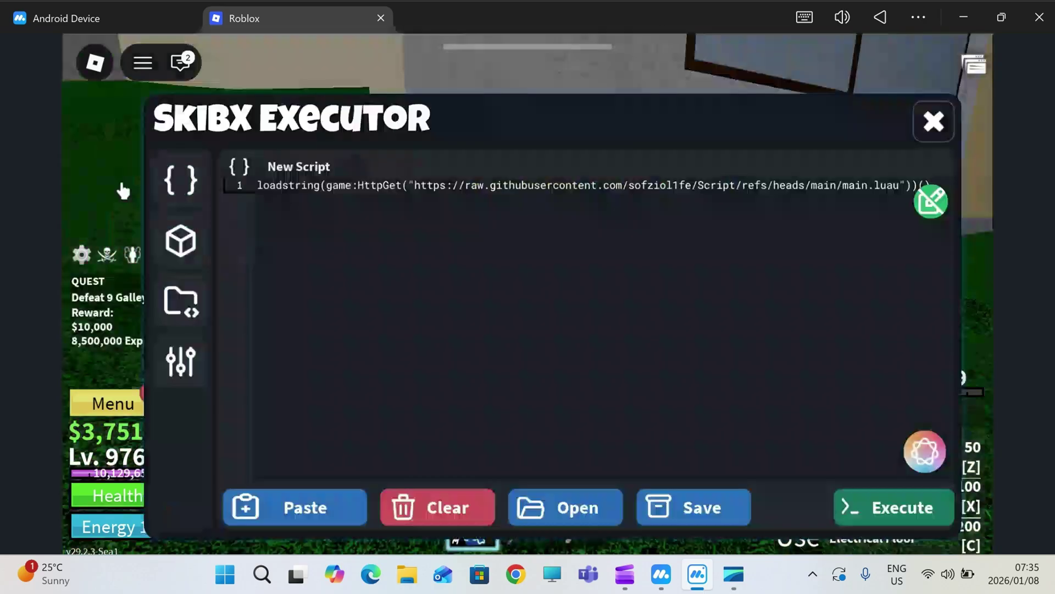
{"action": "left_click", "coordinate": [181, 242]}
{"action": "left_click", "coordinate": [180, 301]}
{"action": "left_click", "coordinate": [181, 360]}
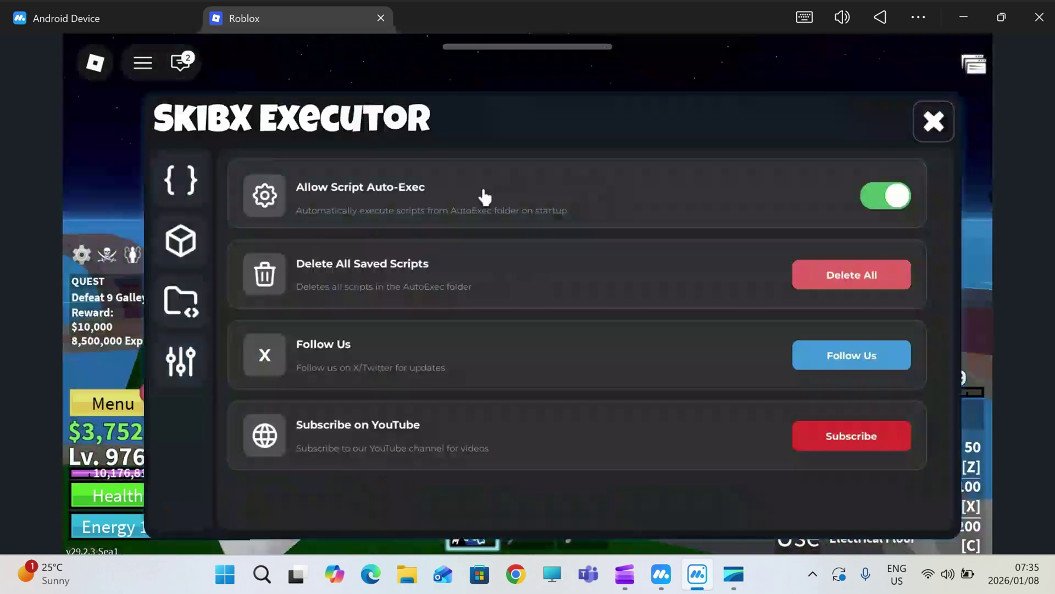
{"action": "left_click", "coordinate": [934, 121]}
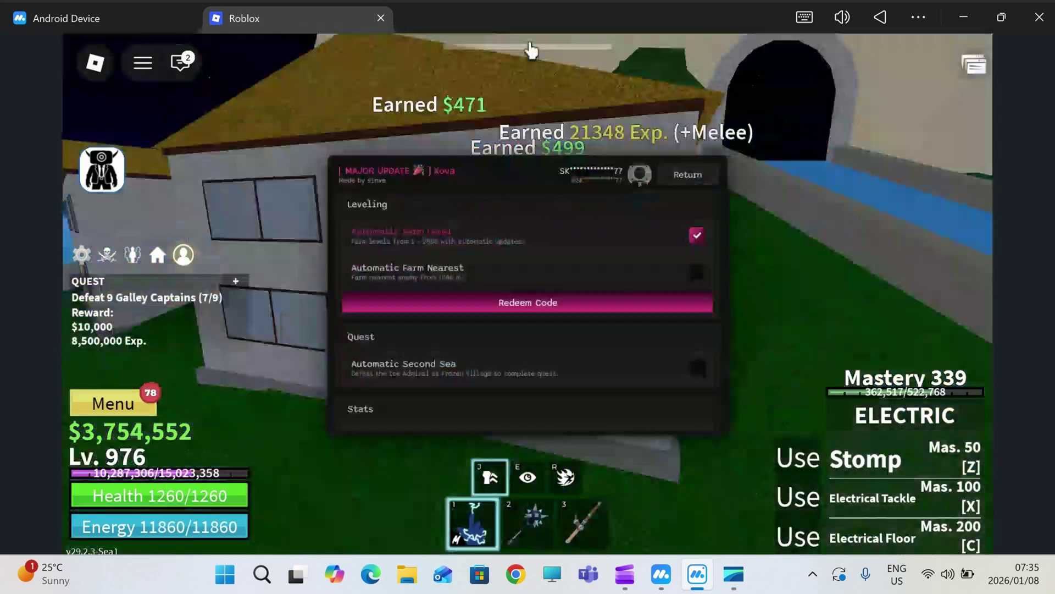
Browse the Xova hub's Christmas and Dungeons categories, returning to the category grid
{"action": "left_click", "coordinate": [687, 174]}
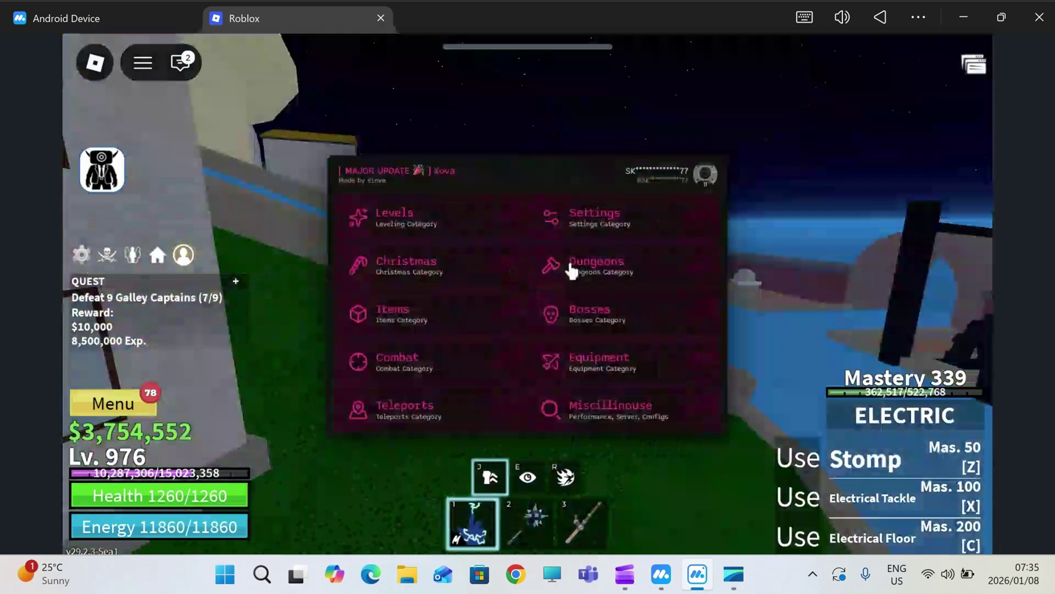
{"action": "left_click", "coordinate": [469, 281]}
{"action": "left_click", "coordinate": [688, 174]}
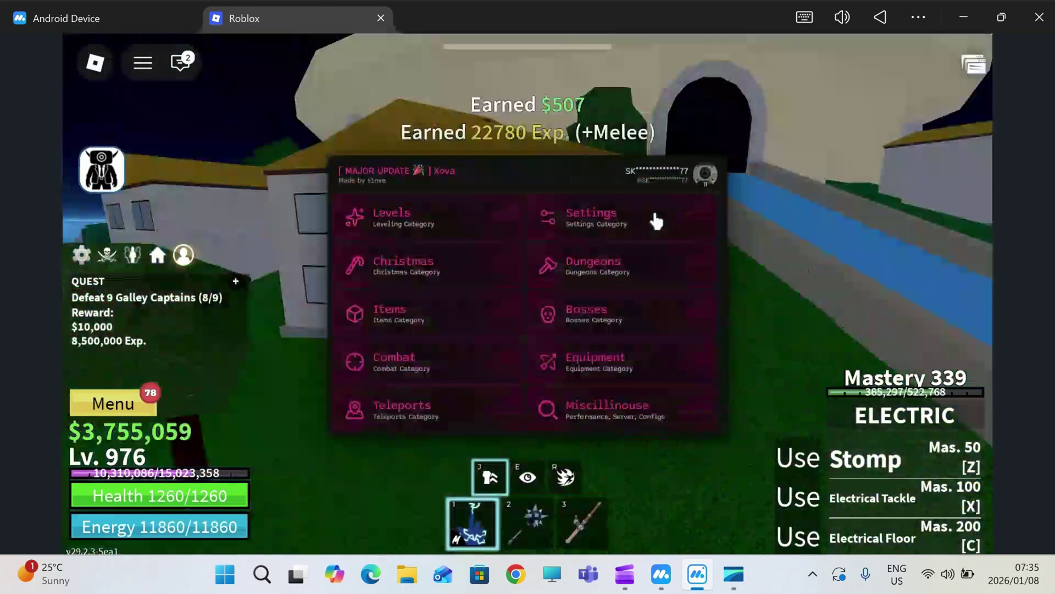
{"action": "left_click", "coordinate": [621, 262]}
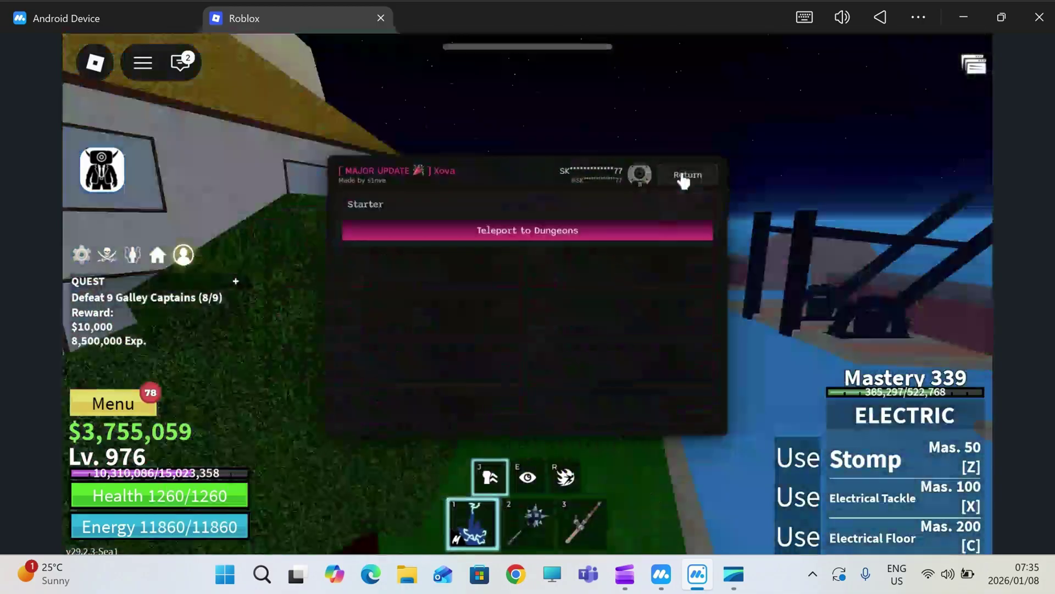
{"action": "left_click", "coordinate": [683, 176]}
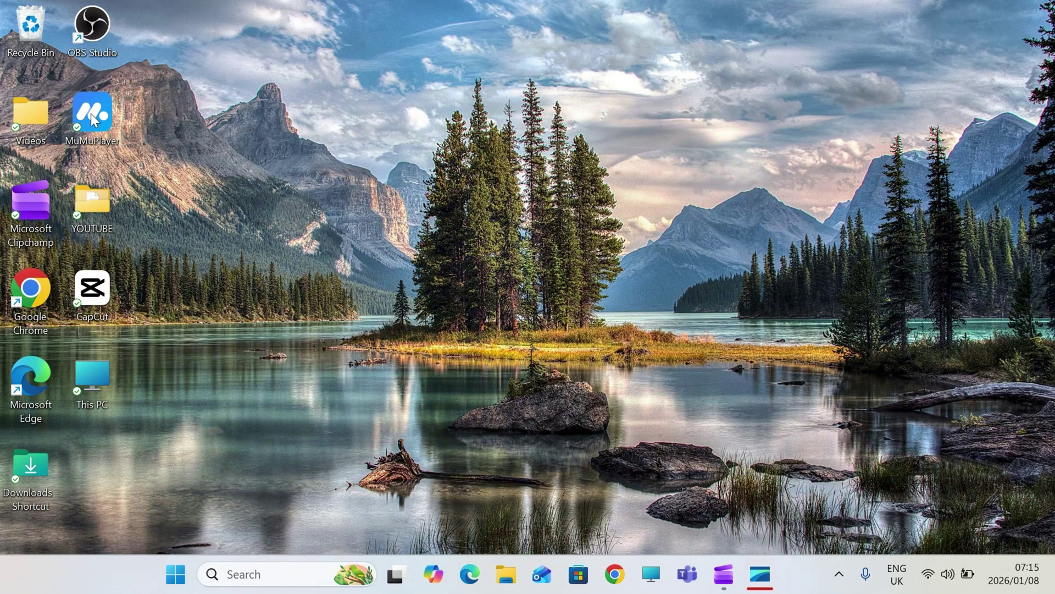
Launch MuMuPlayer and set the launcher theme to Dark in its Settings dialog
{"action": "double_click", "coordinate": [93, 119]}
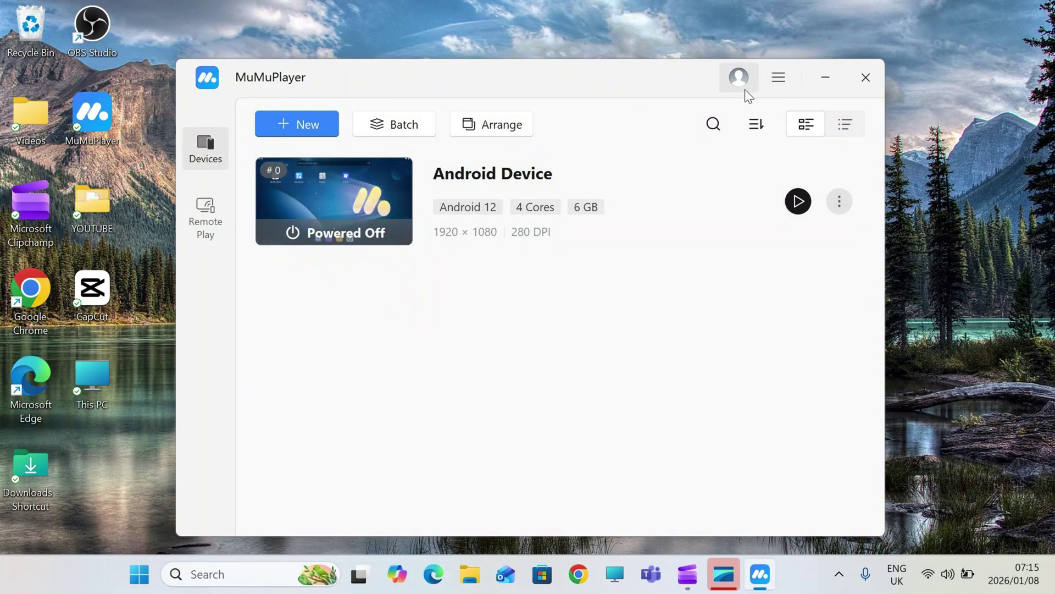
{"action": "left_click", "coordinate": [778, 78]}
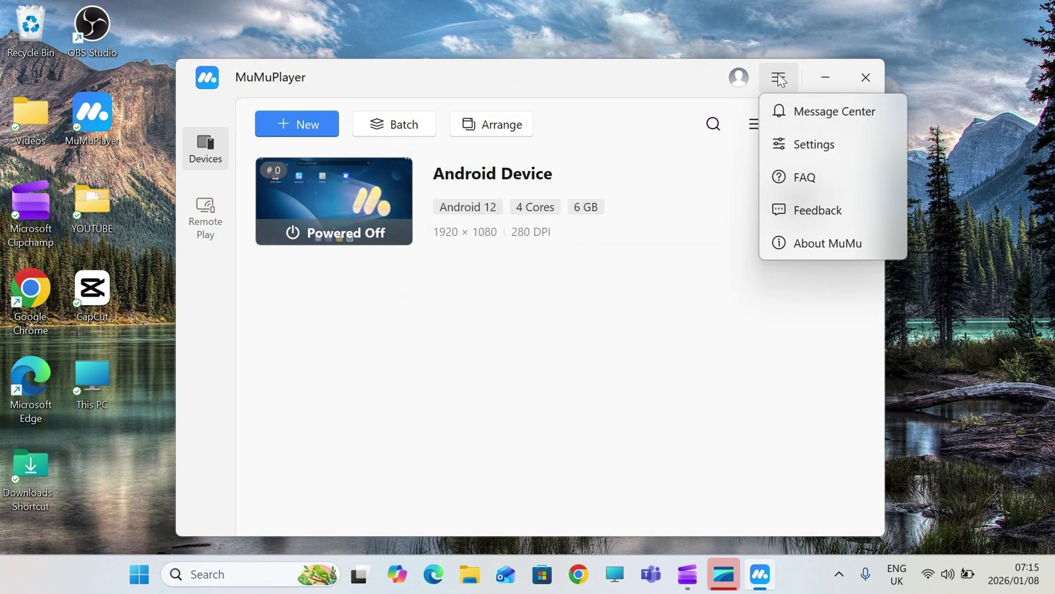
{"action": "left_click", "coordinate": [827, 146]}
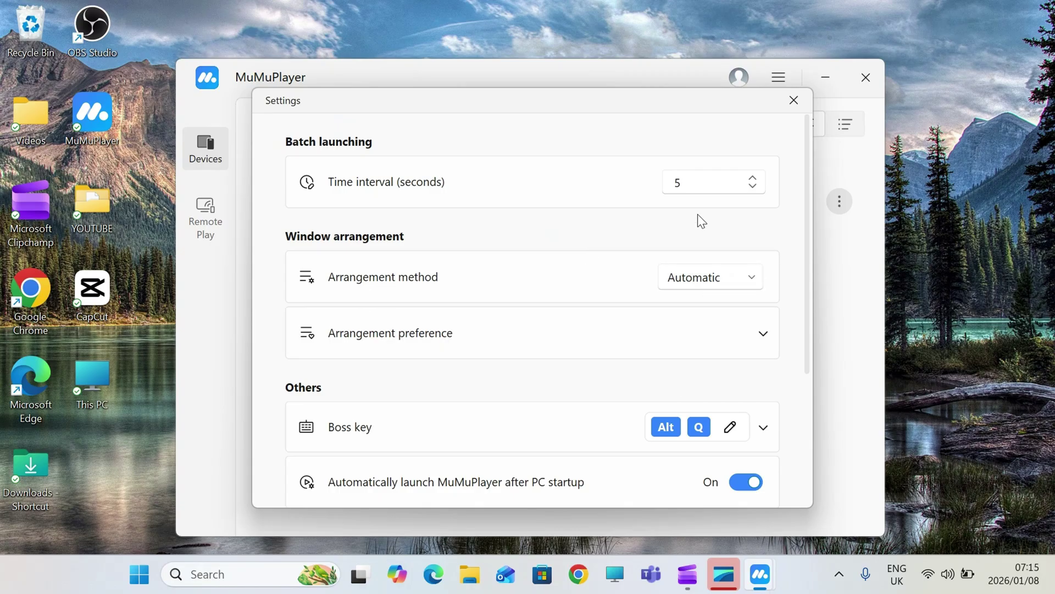
{"action": "scroll", "coordinate": [743, 309], "scroll_direction": "down", "scroll_amount": 2}
{"action": "scroll", "coordinate": [749, 421], "scroll_direction": "down", "scroll_amount": 1}
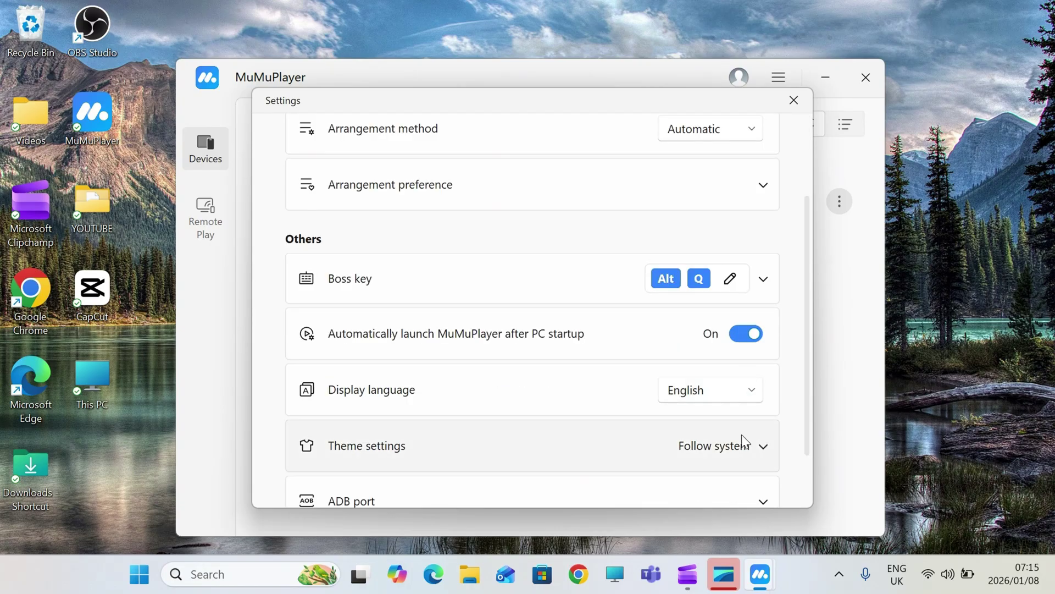
{"action": "scroll", "coordinate": [741, 434], "scroll_direction": "down", "scroll_amount": 2}
{"action": "left_click", "coordinate": [743, 357]}
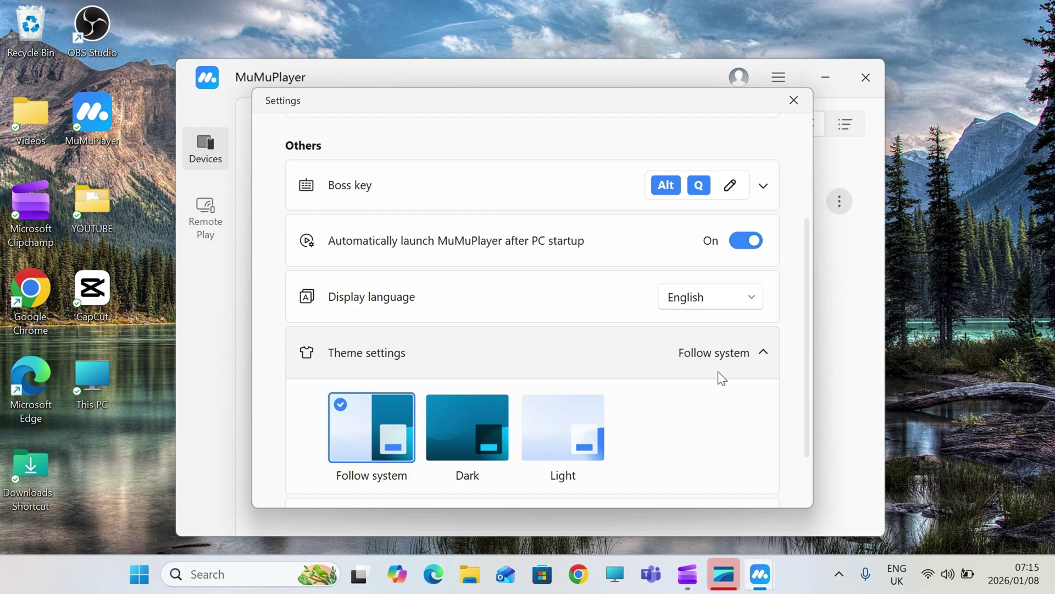
{"action": "left_click", "coordinate": [476, 436]}
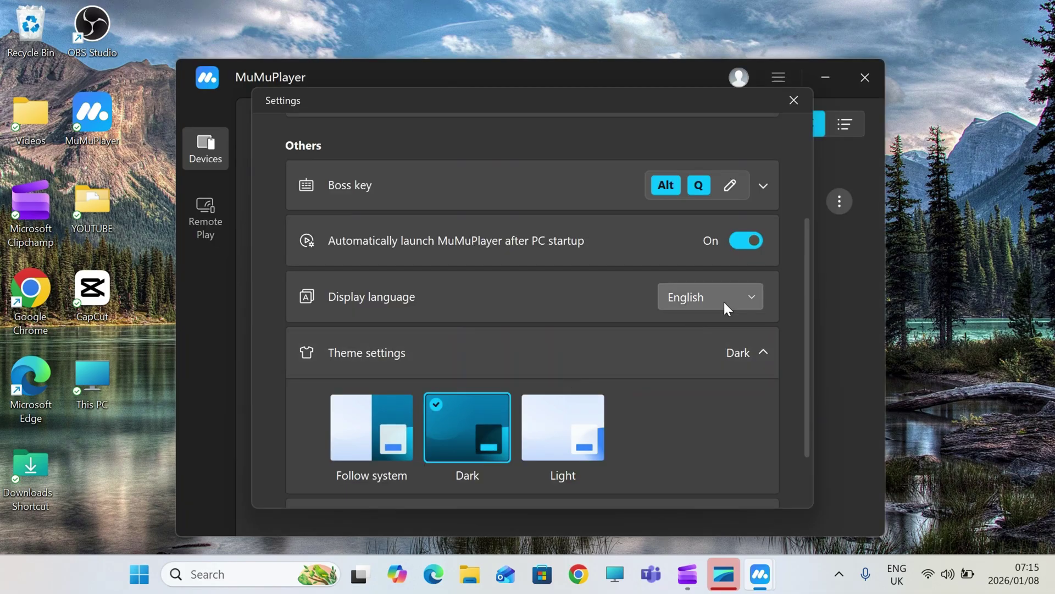
{"action": "left_click", "coordinate": [793, 100]}
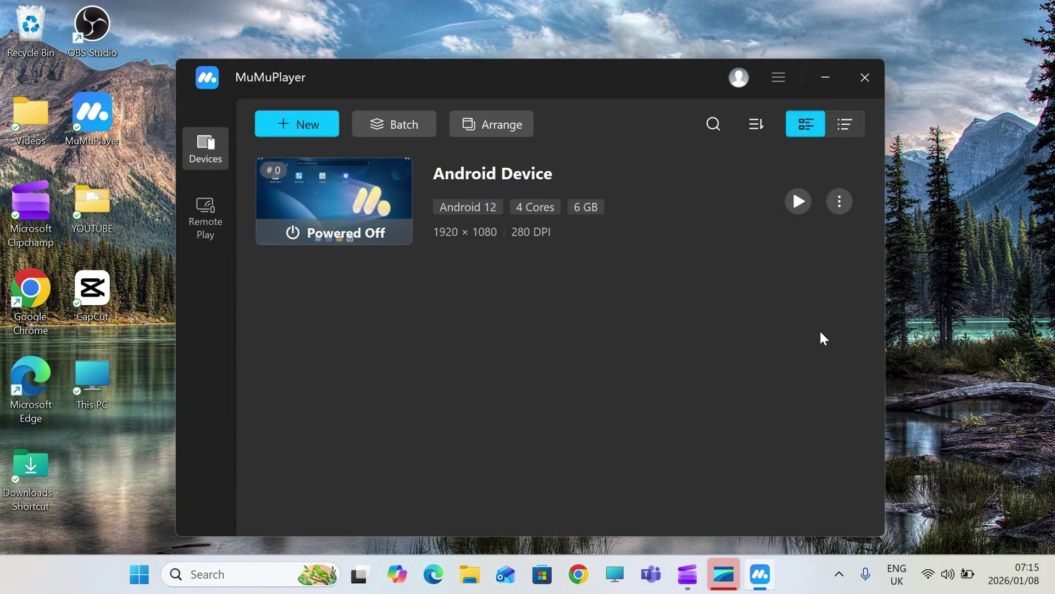
Open the Android Device's settings and review the GPU memory usage options
{"action": "left_click", "coordinate": [835, 204]}
{"action": "left_click", "coordinate": [862, 228]}
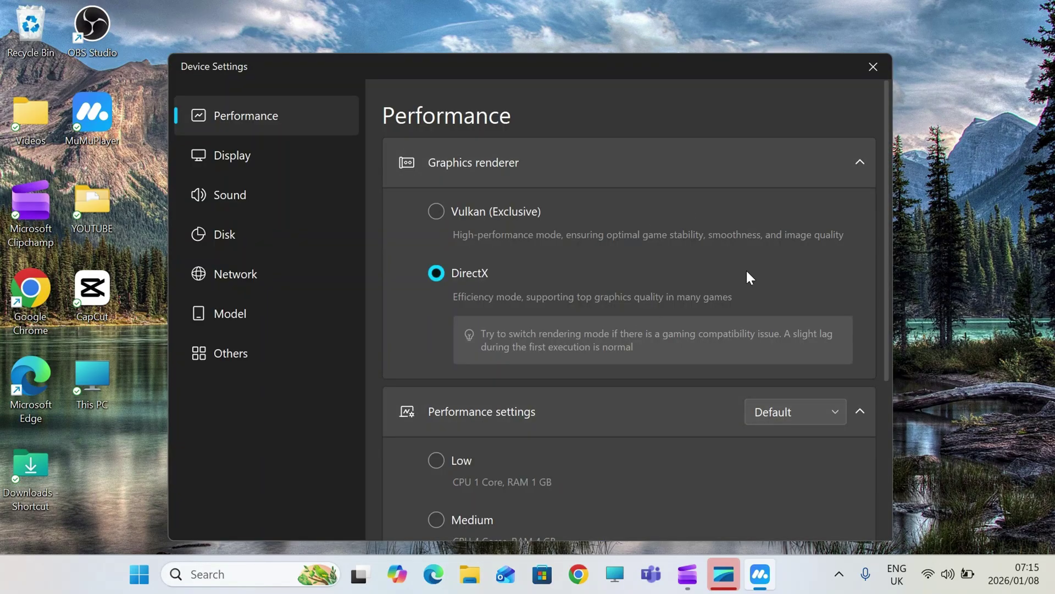
{"action": "scroll", "coordinate": [731, 280], "scroll_direction": "down", "scroll_amount": 3}
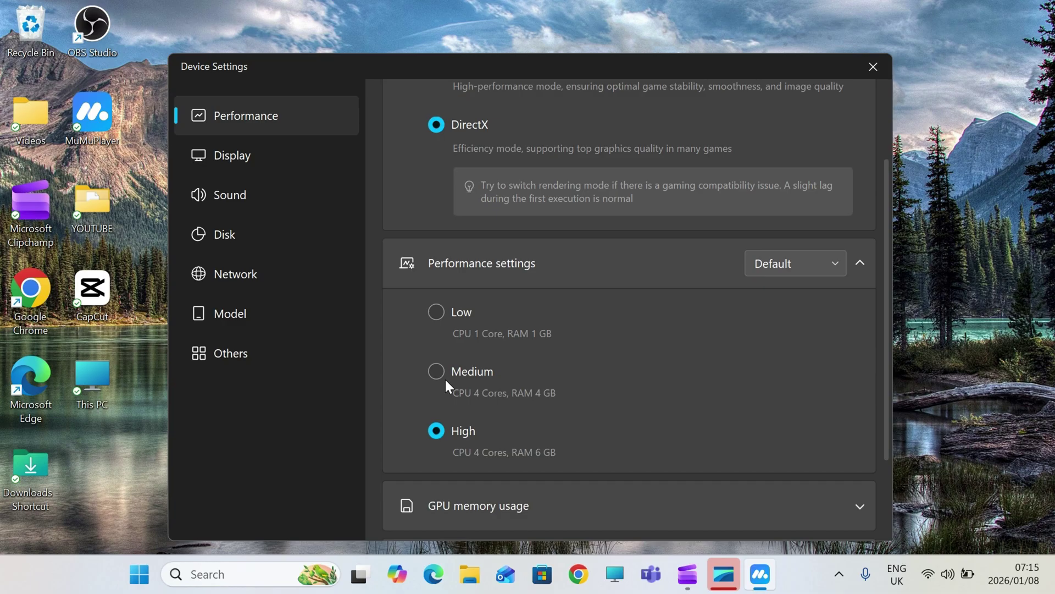
{"action": "scroll", "coordinate": [494, 332], "scroll_direction": "down", "scroll_amount": 3}
{"action": "left_click", "coordinate": [850, 354]}
{"action": "scroll", "coordinate": [759, 287], "scroll_direction": "down", "scroll_amount": 2}
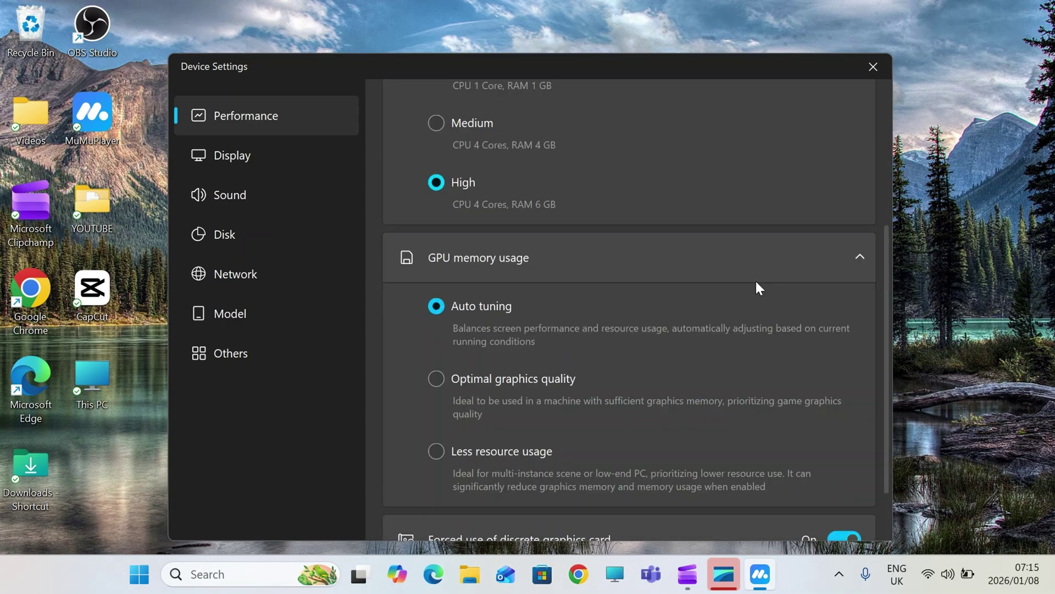
{"action": "scroll", "coordinate": [756, 282], "scroll_direction": "down", "scroll_amount": 2}
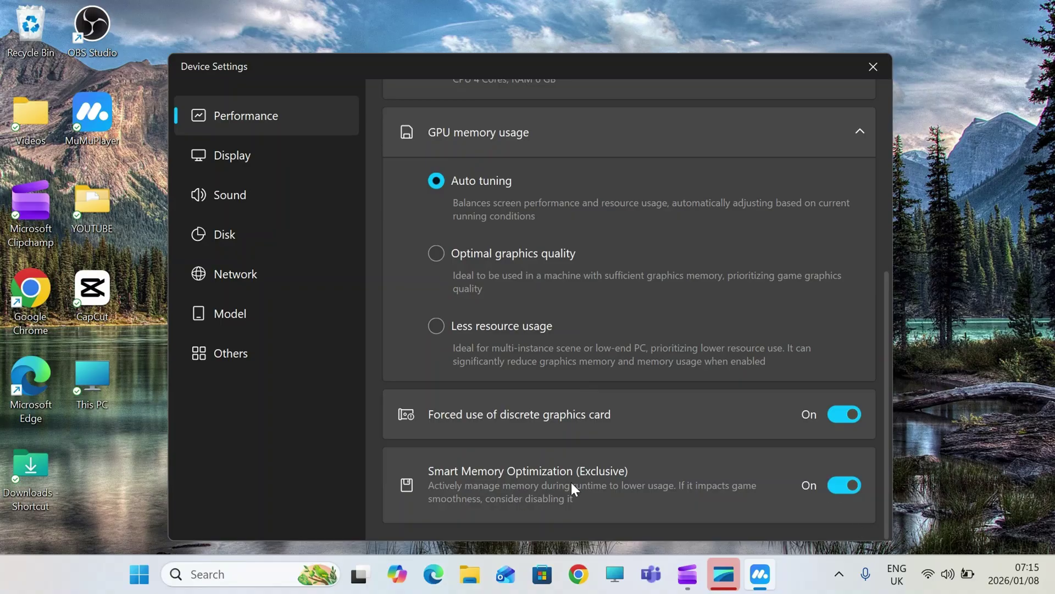
Check Display settings: keep the Tablet resolution preset, expand screen and window position/size options
{"action": "left_click", "coordinate": [215, 147]}
{"action": "left_click", "coordinate": [796, 113]}
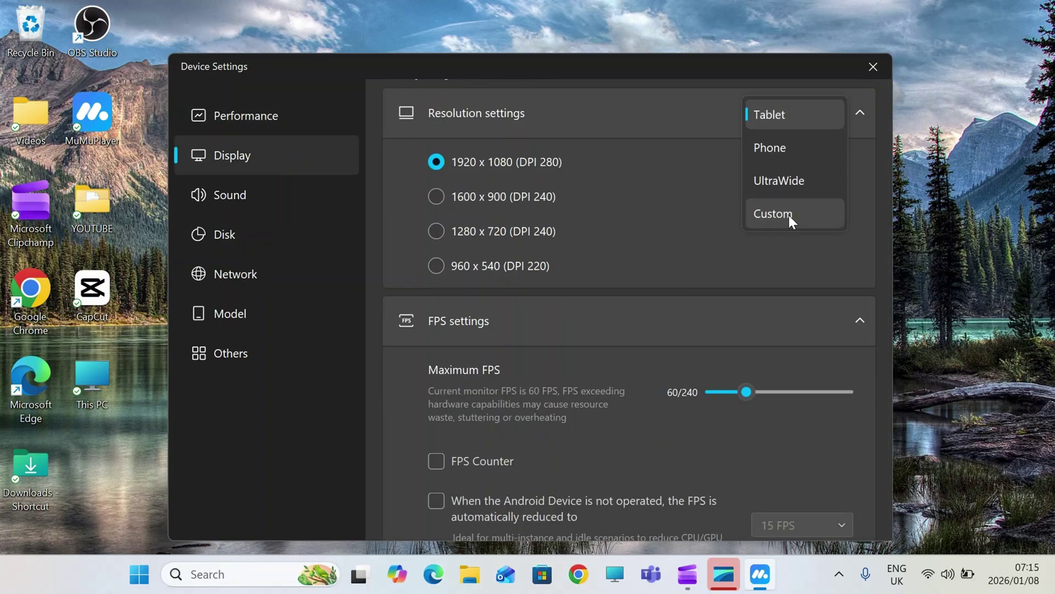
{"action": "left_click", "coordinate": [860, 113]}
{"action": "scroll", "coordinate": [437, 233], "scroll_direction": "down", "scroll_amount": 3}
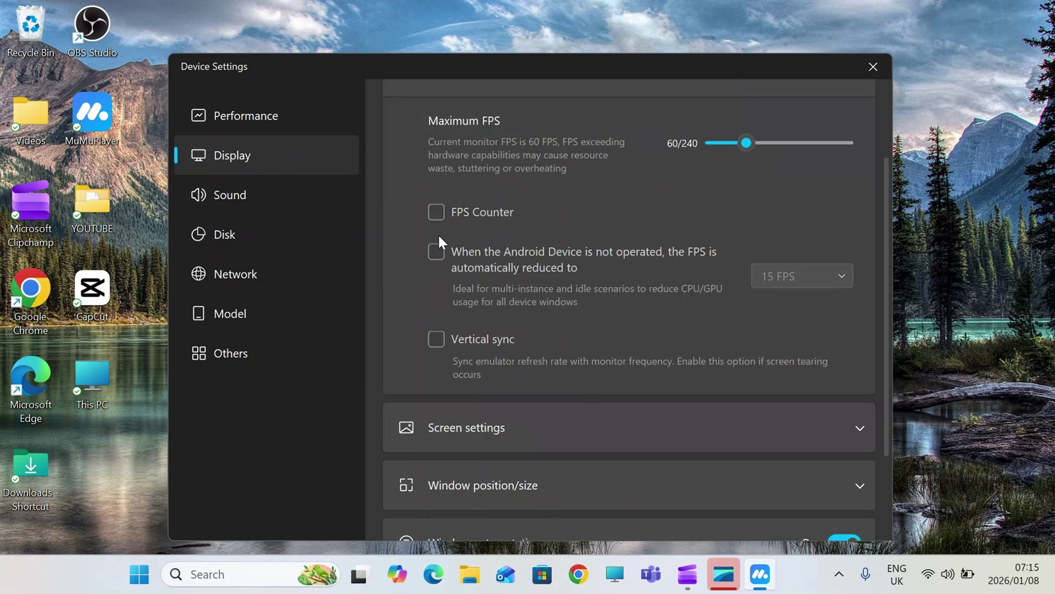
{"action": "left_click", "coordinate": [860, 324]}
{"action": "scroll", "coordinate": [697, 281], "scroll_direction": "down", "scroll_amount": 2}
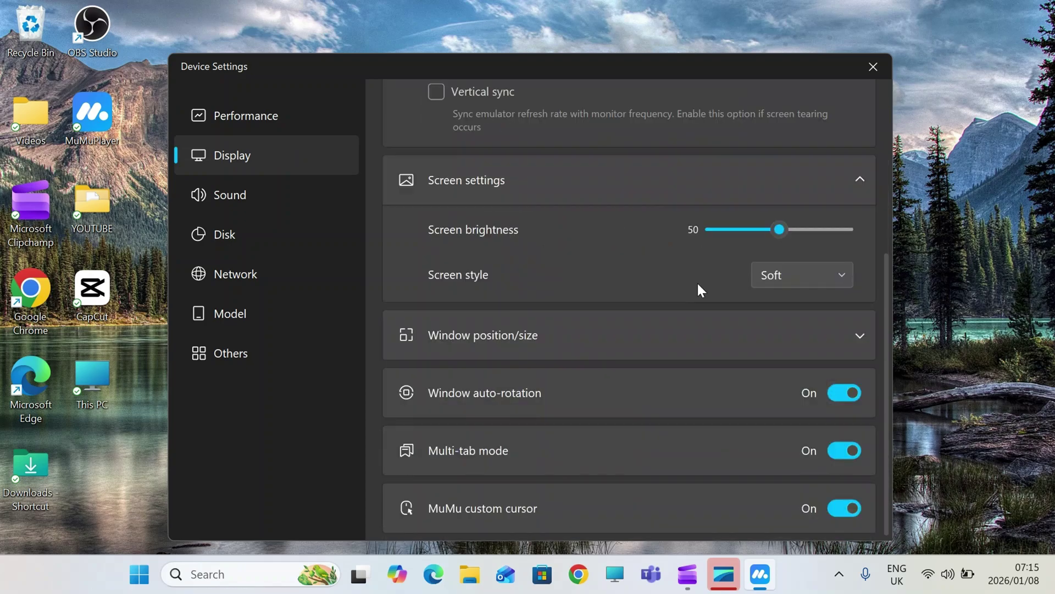
{"action": "left_click", "coordinate": [823, 335]}
{"action": "scroll", "coordinate": [480, 323], "scroll_direction": "down", "scroll_amount": 2}
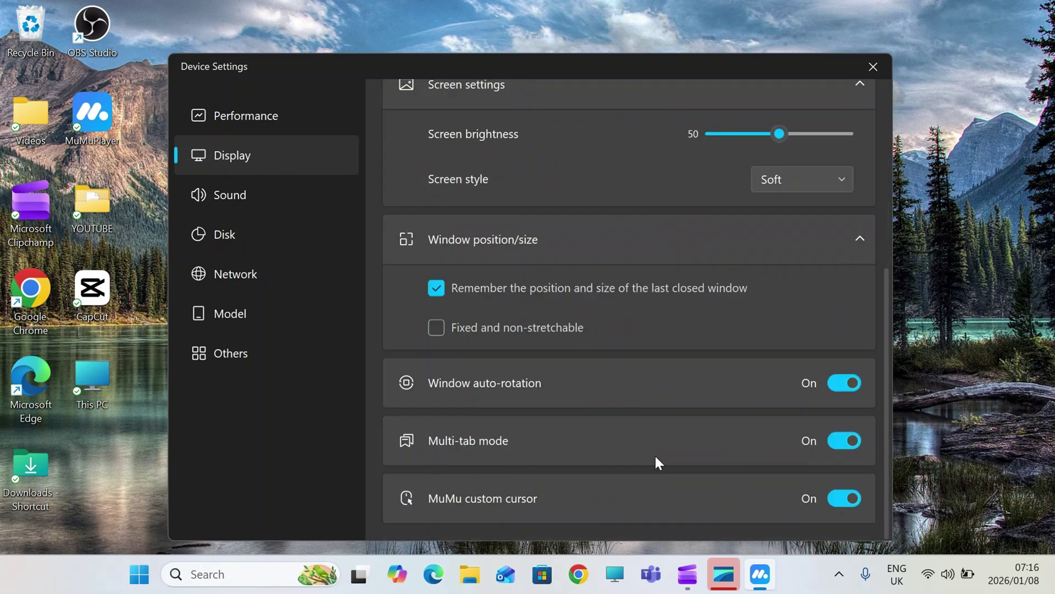
Look at the Sound settings, then the Disk page with disk sharing expanded
{"action": "left_click", "coordinate": [245, 193]}
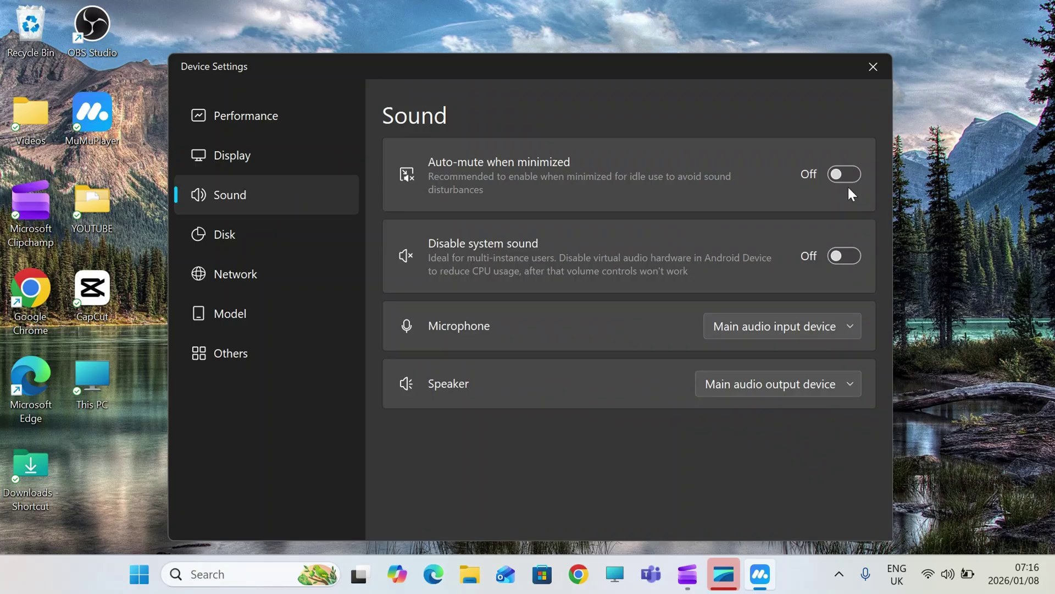
{"action": "left_click", "coordinate": [259, 240]}
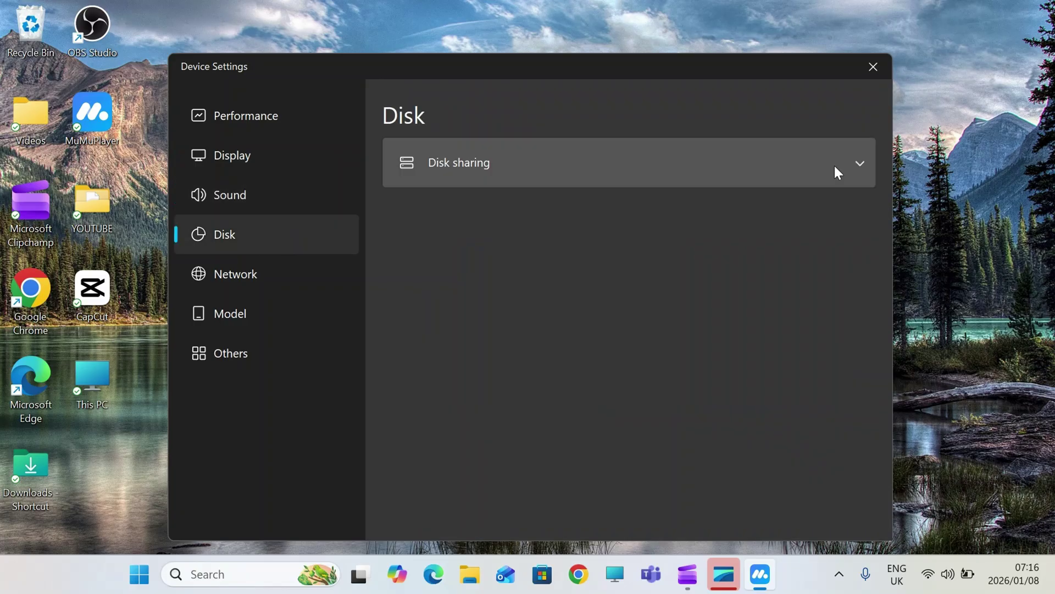
{"action": "left_click", "coordinate": [836, 172]}
Keep the model settings: Samsung Galaxy S25 Ultra with Preset GPU High: Adreno (TM) 740
{"action": "left_click", "coordinate": [239, 269]}
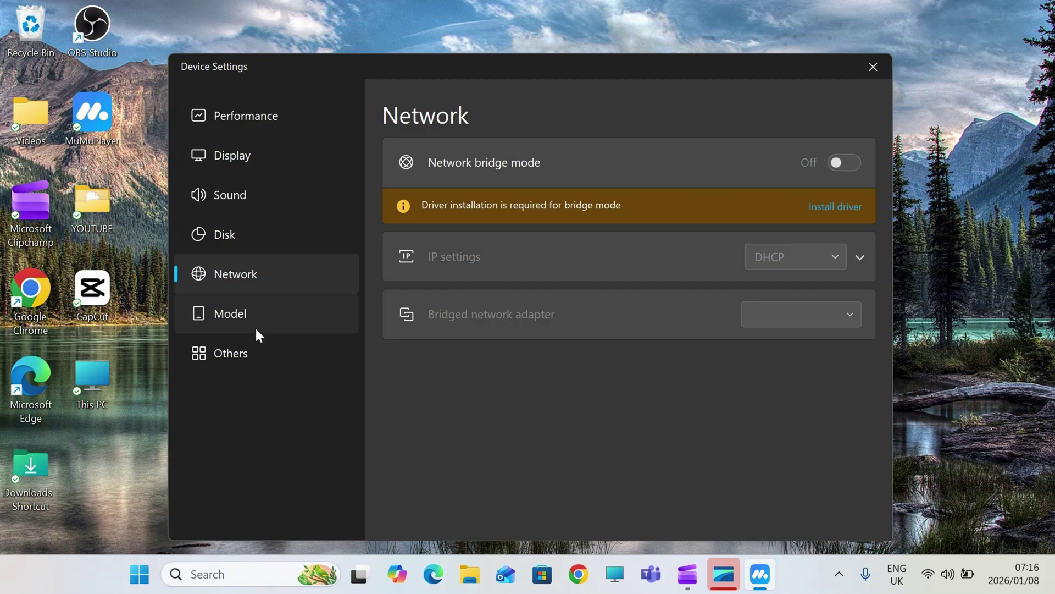
{"action": "left_click", "coordinate": [253, 318]}
{"action": "left_click", "coordinate": [519, 188]}
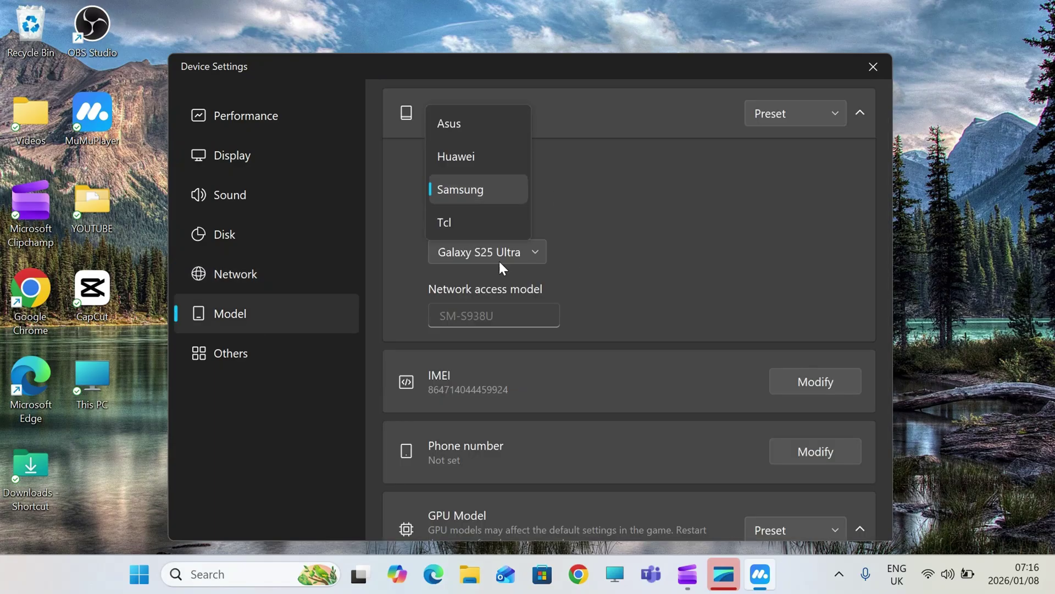
{"action": "left_click", "coordinate": [520, 210]}
{"action": "left_click", "coordinate": [539, 256]}
{"action": "left_click", "coordinate": [781, 229]}
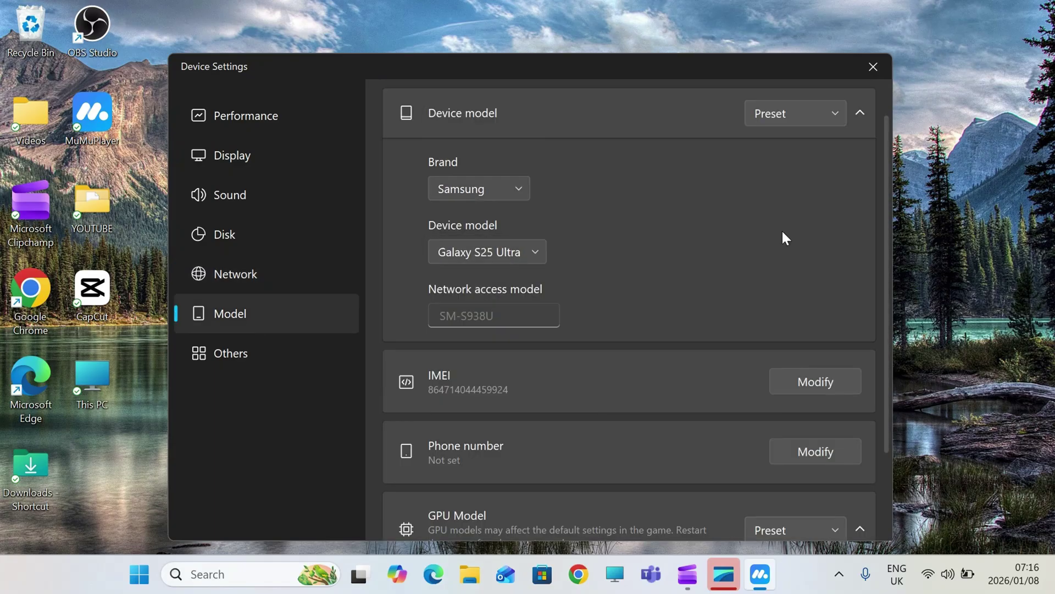
{"action": "scroll", "coordinate": [775, 228], "scroll_direction": "down", "scroll_amount": 3}
{"action": "left_click", "coordinate": [816, 413]}
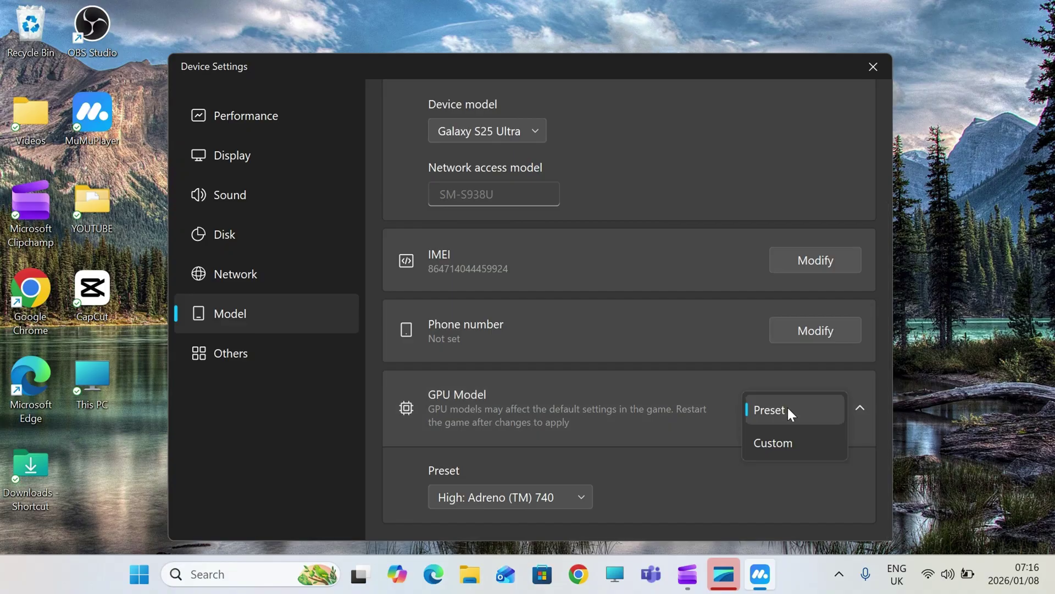
{"action": "left_click", "coordinate": [567, 490]}
{"action": "left_click", "coordinate": [568, 491]}
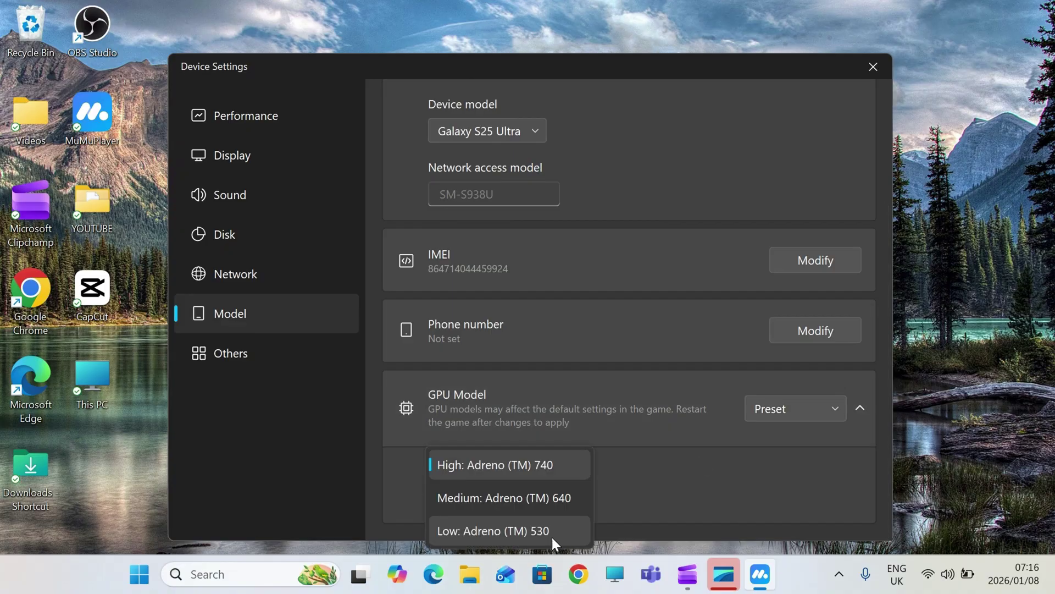
{"action": "left_click", "coordinate": [712, 486]}
Glance at the Others settings, close Device Settings and power on the Android Device
{"action": "left_click", "coordinate": [286, 361]}
{"action": "scroll", "coordinate": [539, 236], "scroll_direction": "down", "scroll_amount": 4}
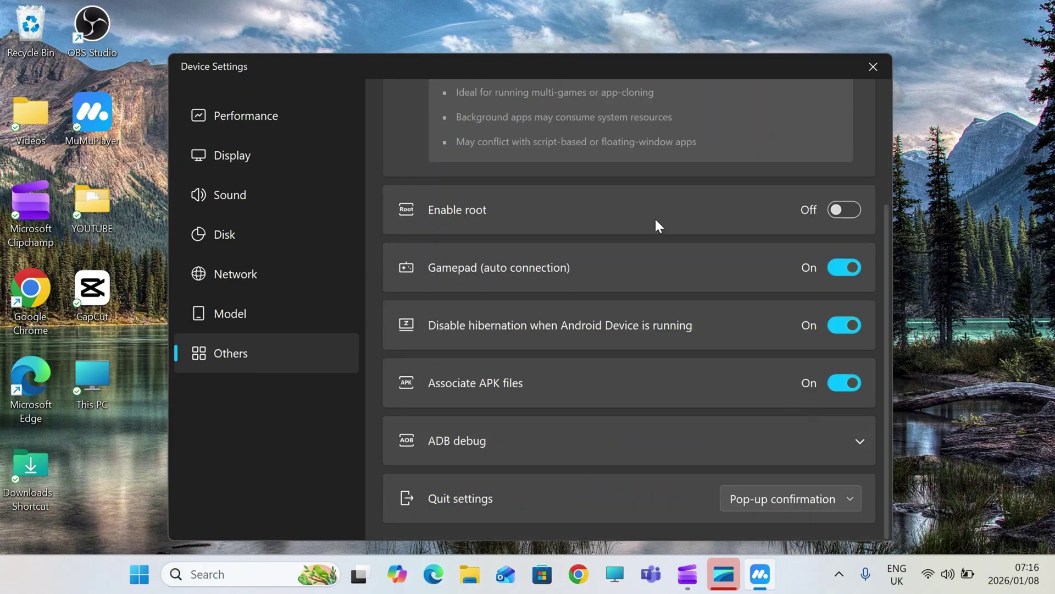
{"action": "left_click", "coordinate": [872, 67]}
{"action": "left_click", "coordinate": [798, 200]}
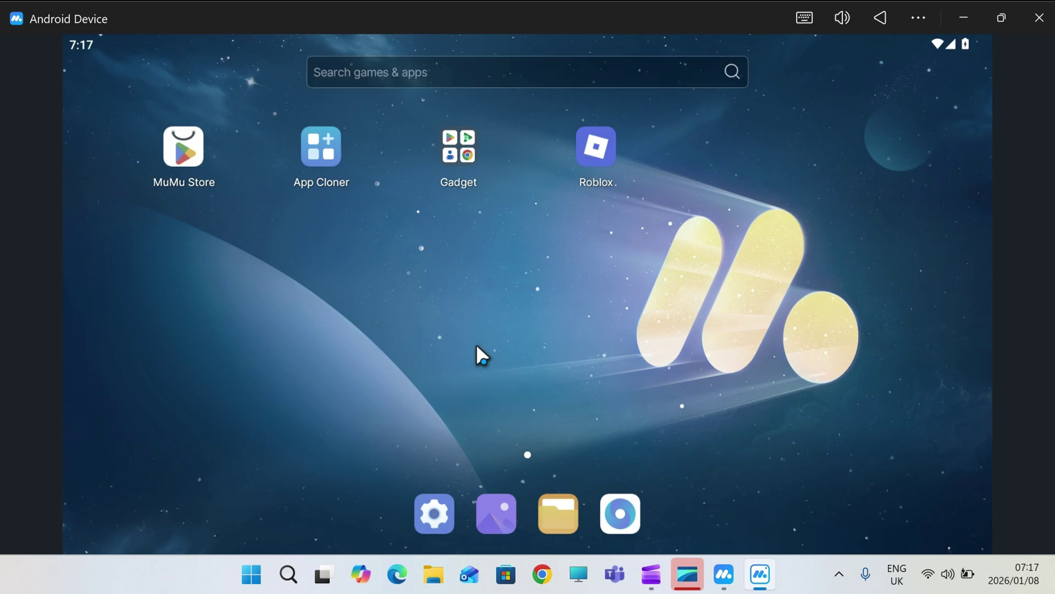
Uninstall Roblox from the Android device, then launch Chrome from the Gadget folder
{"action": "right_click", "coordinate": [601, 153]}
{"action": "left_click", "coordinate": [623, 308]}
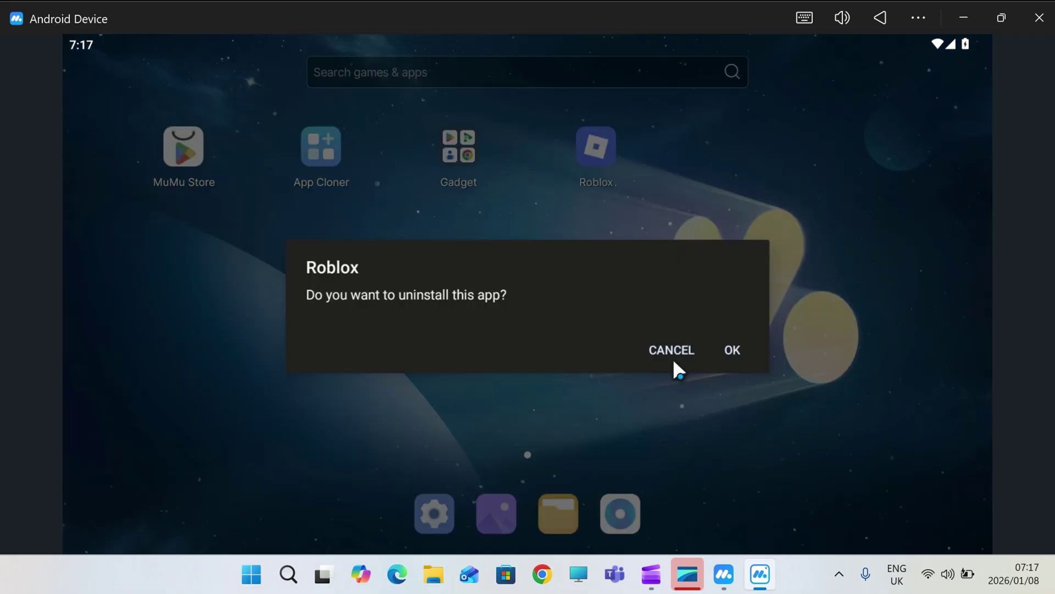
{"action": "left_click", "coordinate": [733, 350]}
{"action": "left_click", "coordinate": [451, 142]}
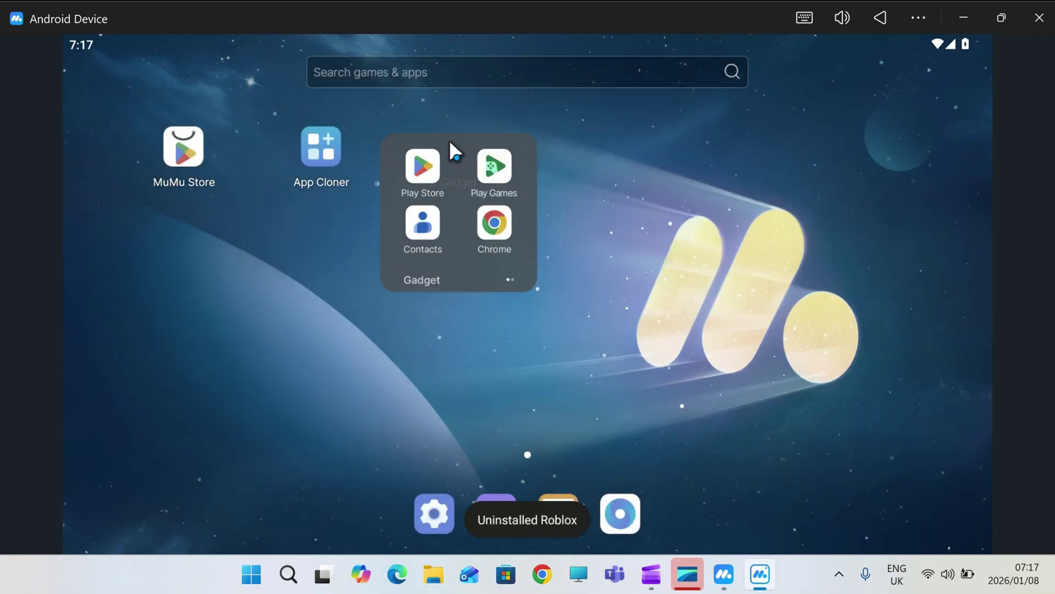
{"action": "left_click", "coordinate": [495, 222]}
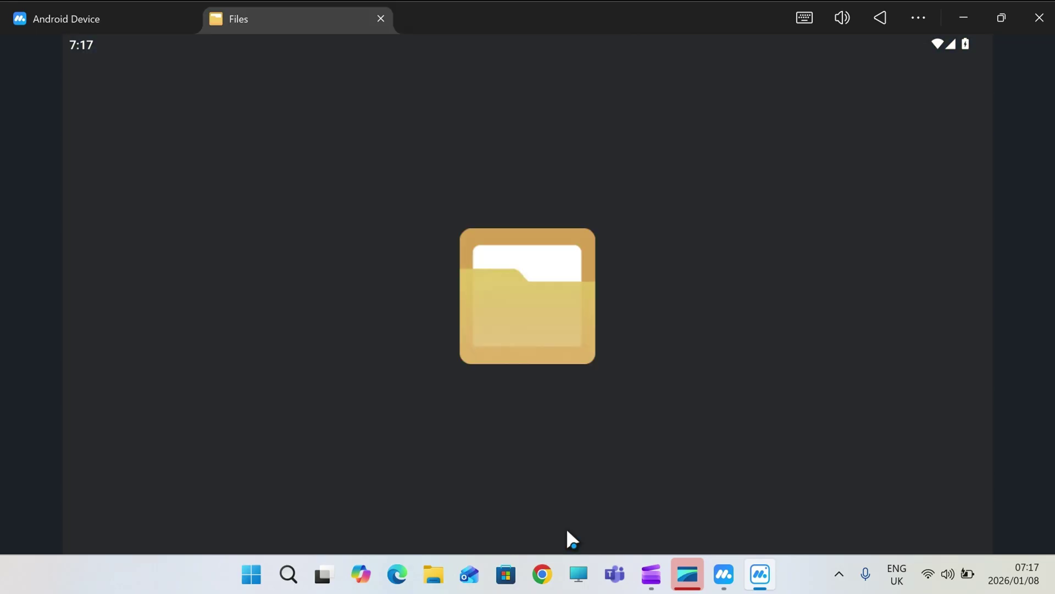
Install the SkibX APK from the Download folder in the Files app
{"action": "left_click", "coordinate": [321, 254]}
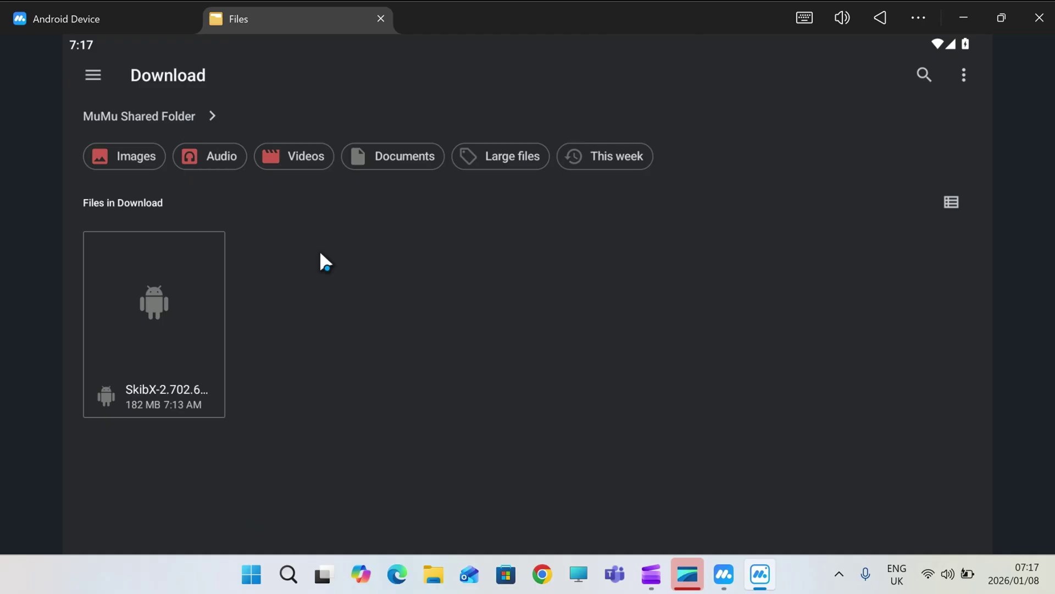
{"action": "left_click", "coordinate": [154, 341]}
{"action": "left_click", "coordinate": [738, 358]}
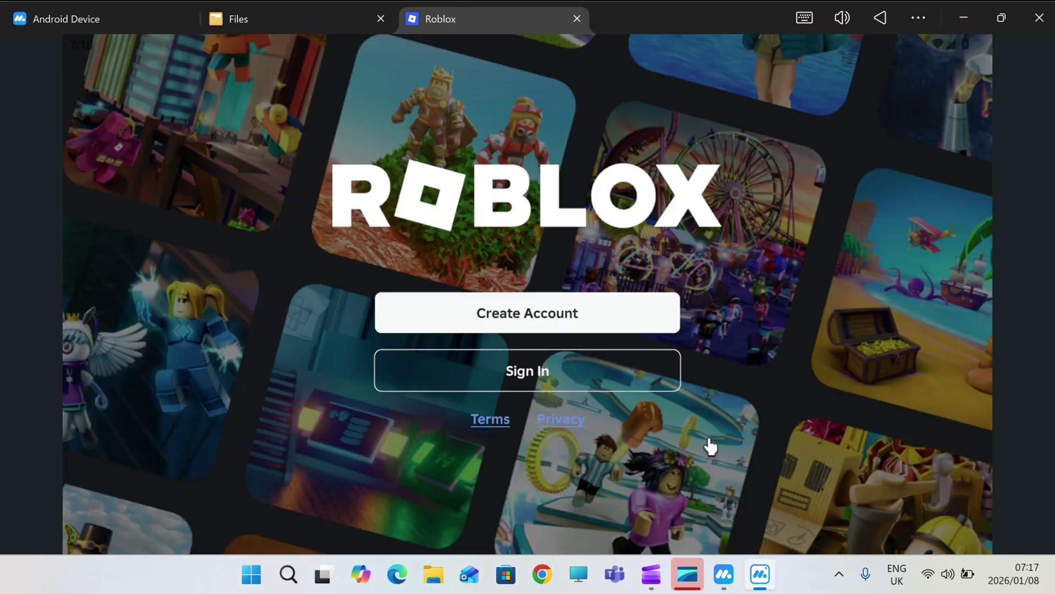
Sign in, play Blox Fruits from its game page, close the leaderboard and choose Pirates
{"action": "left_click", "coordinate": [542, 369]}
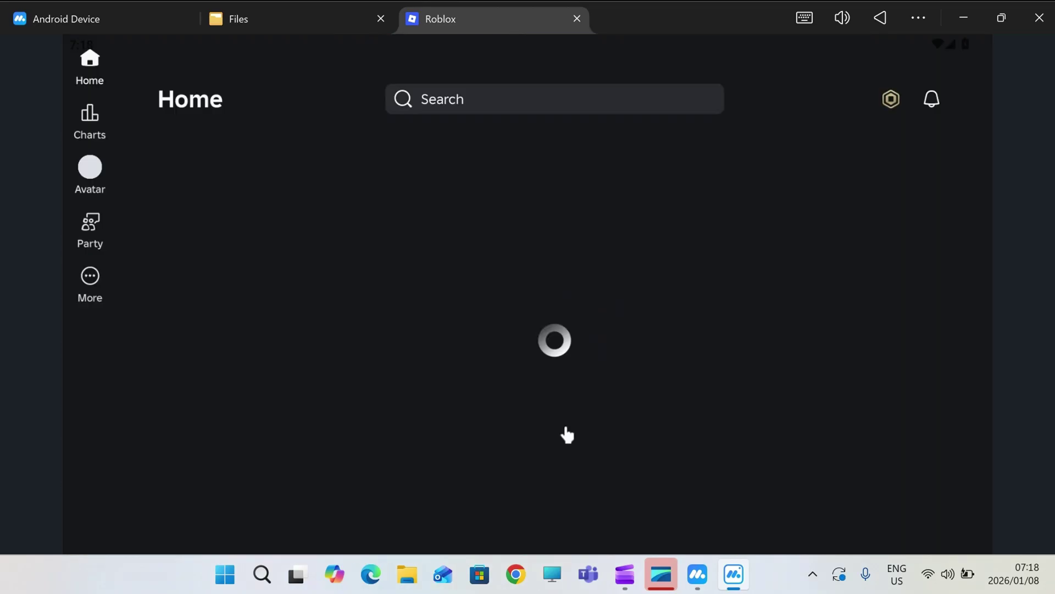
{"action": "scroll", "coordinate": [548, 347], "scroll_direction": "down", "scroll_amount": 5}
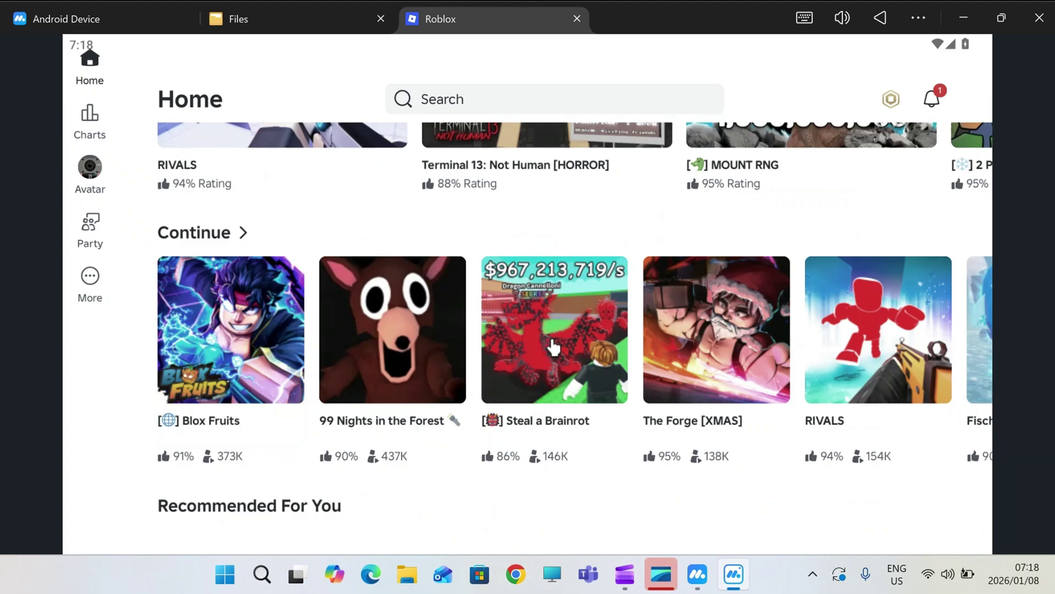
{"action": "left_click", "coordinate": [234, 329]}
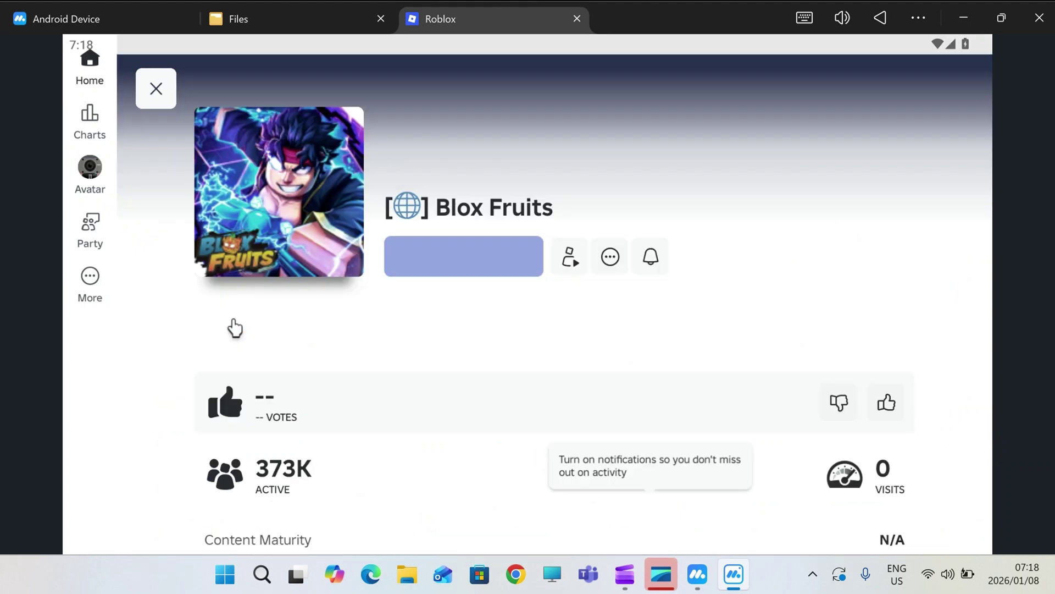
{"action": "left_click", "coordinate": [500, 270]}
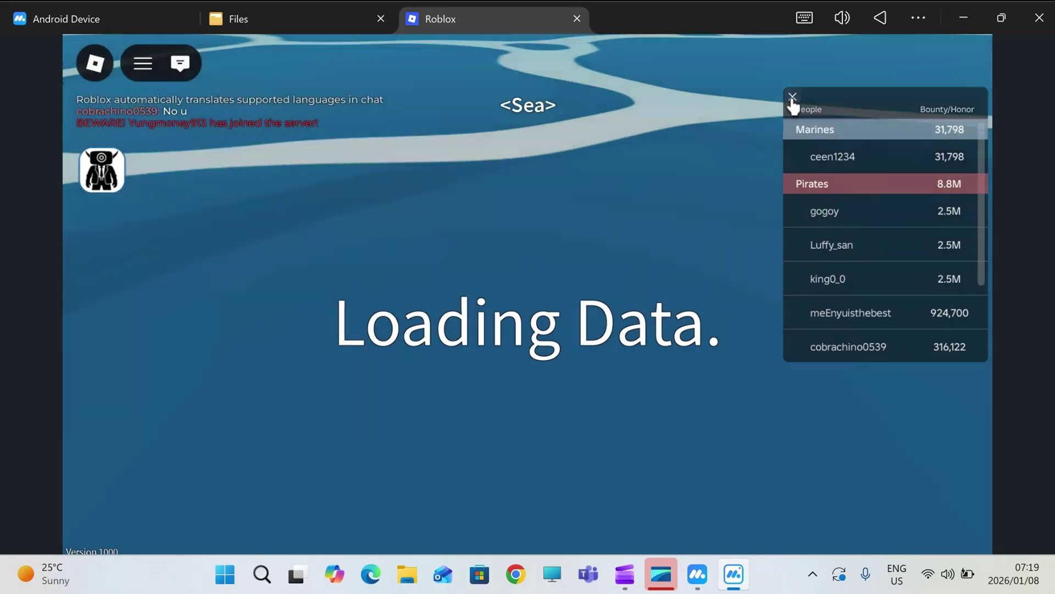
{"action": "left_click", "coordinate": [793, 97]}
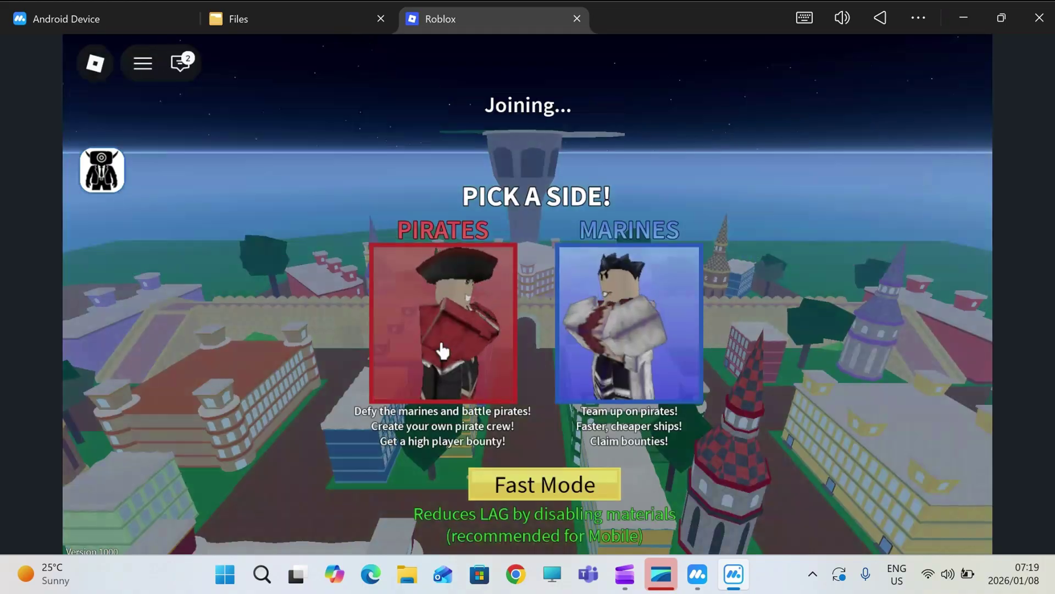
{"action": "left_click", "coordinate": [442, 350]}
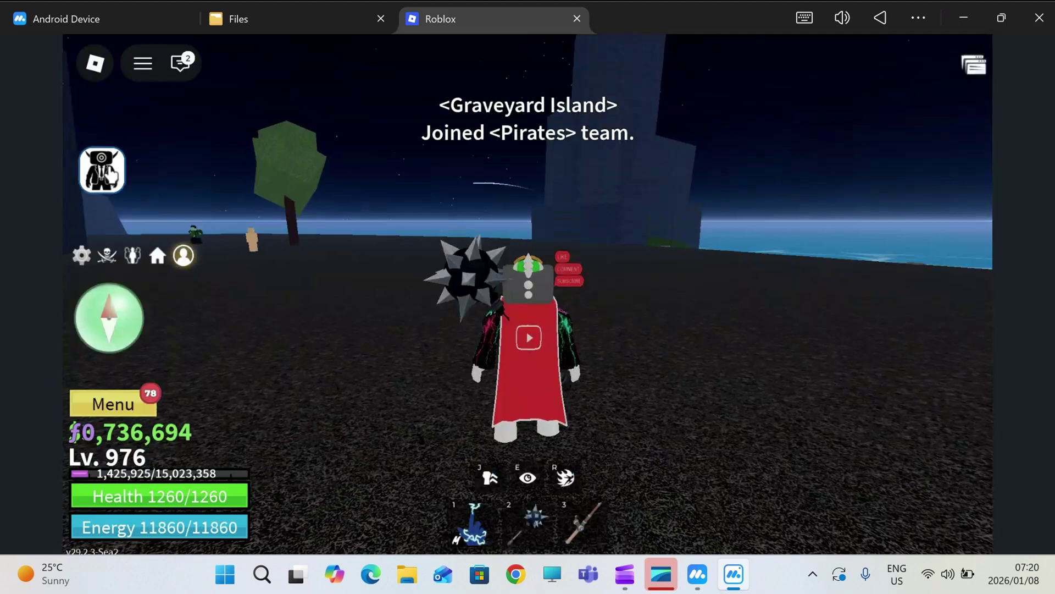
Open the SkibX Executor and look through its editor, library, saved scripts and settings
{"action": "left_click", "coordinate": [108, 171]}
{"action": "left_click", "coordinate": [181, 241]}
{"action": "scroll", "coordinate": [534, 312], "scroll_direction": "down", "scroll_amount": 3}
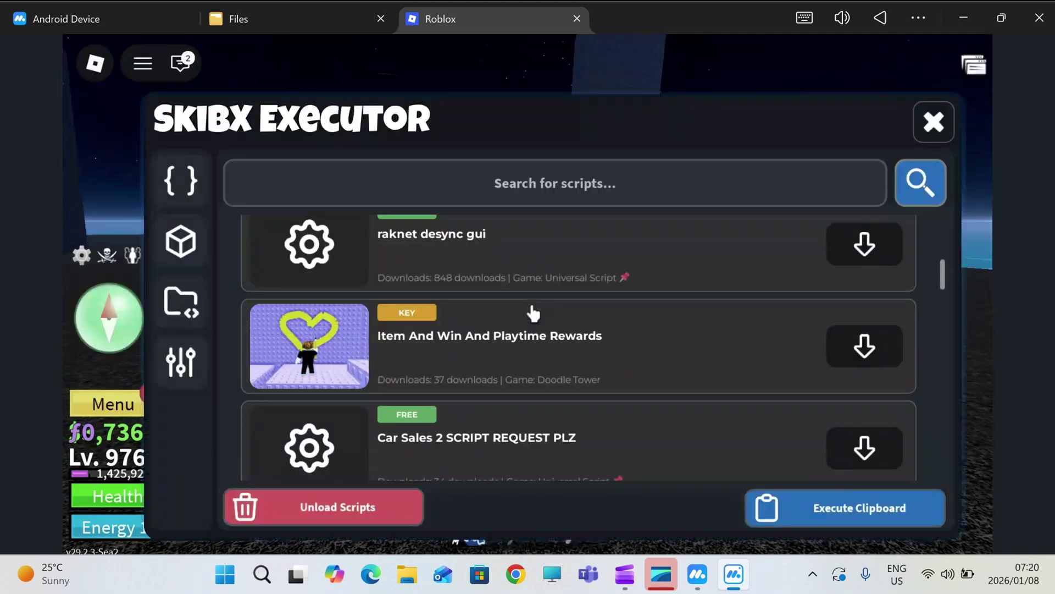
{"action": "scroll", "coordinate": [533, 312], "scroll_direction": "down", "scroll_amount": 10}
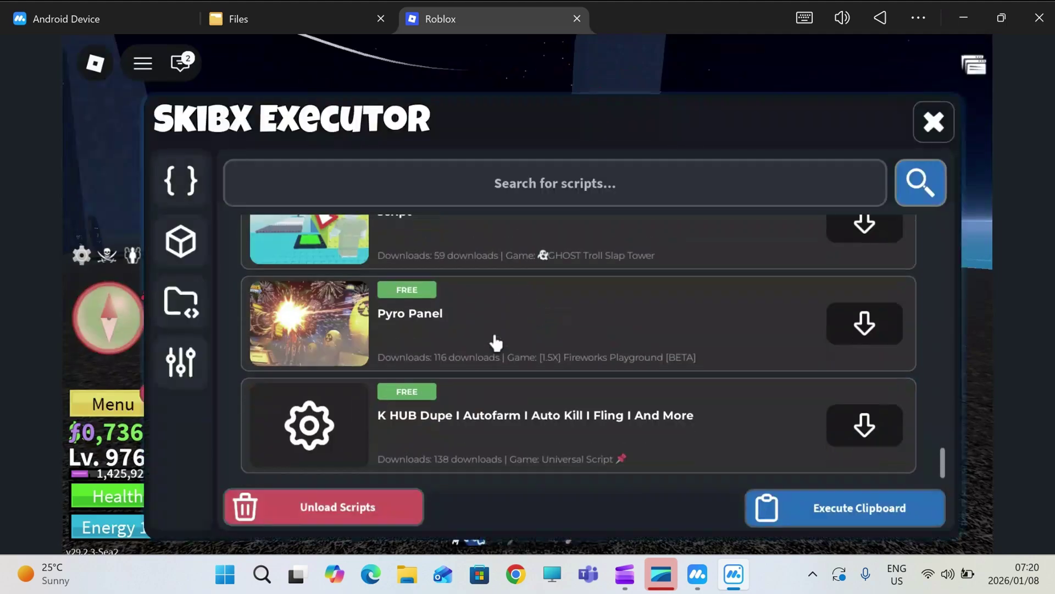
{"action": "left_click", "coordinate": [181, 301]}
{"action": "left_click", "coordinate": [181, 360]}
{"action": "left_click", "coordinate": [184, 306]}
{"action": "left_click", "coordinate": [177, 227]}
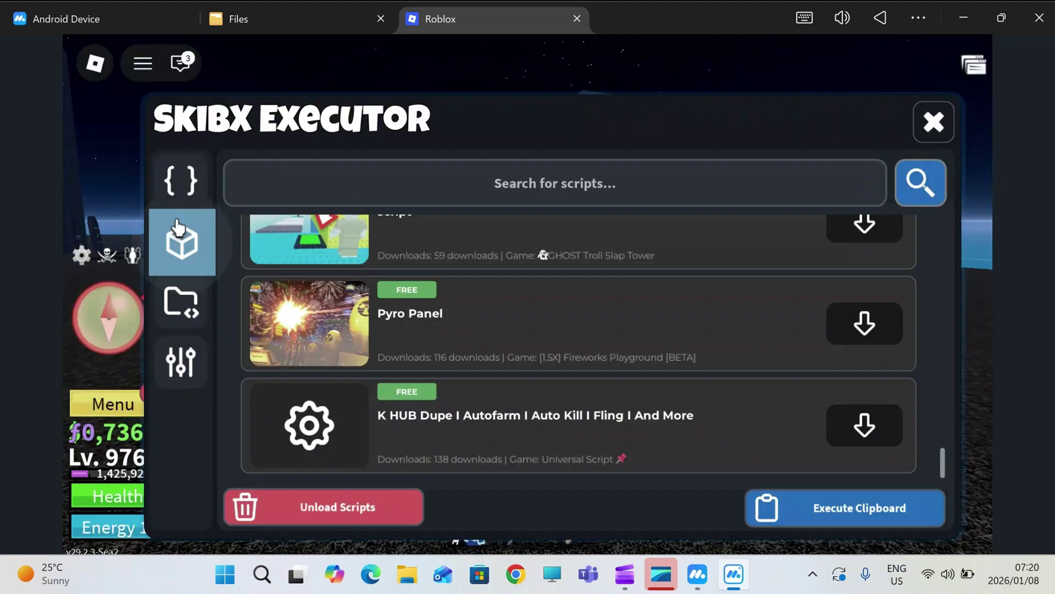
{"action": "left_click", "coordinate": [181, 181]}
{"action": "left_click", "coordinate": [181, 301]}
{"action": "left_click", "coordinate": [181, 360]}
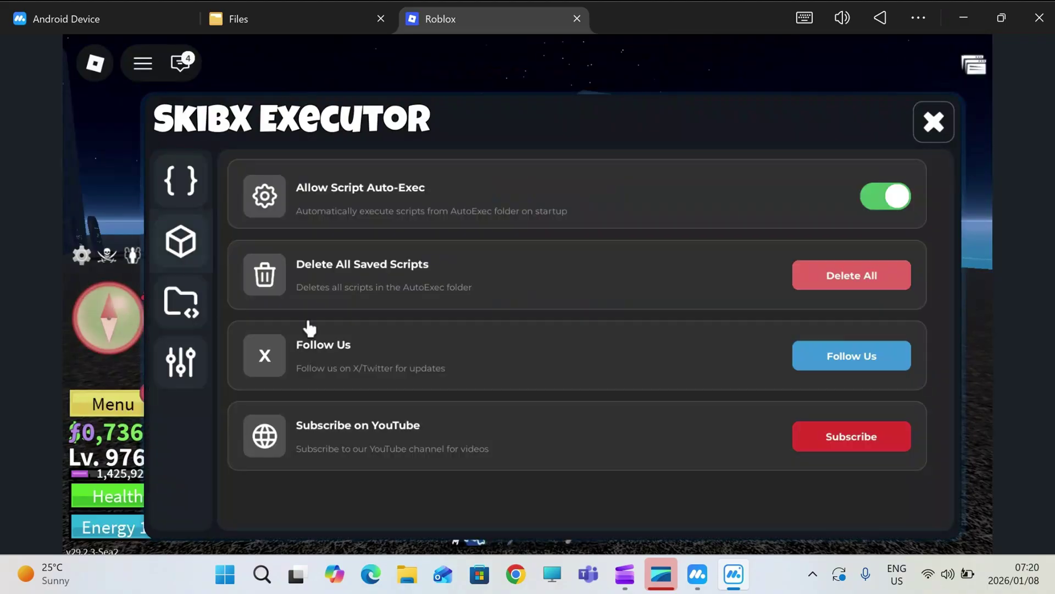
{"action": "left_click", "coordinate": [181, 302]}
{"action": "left_click", "coordinate": [180, 241]}
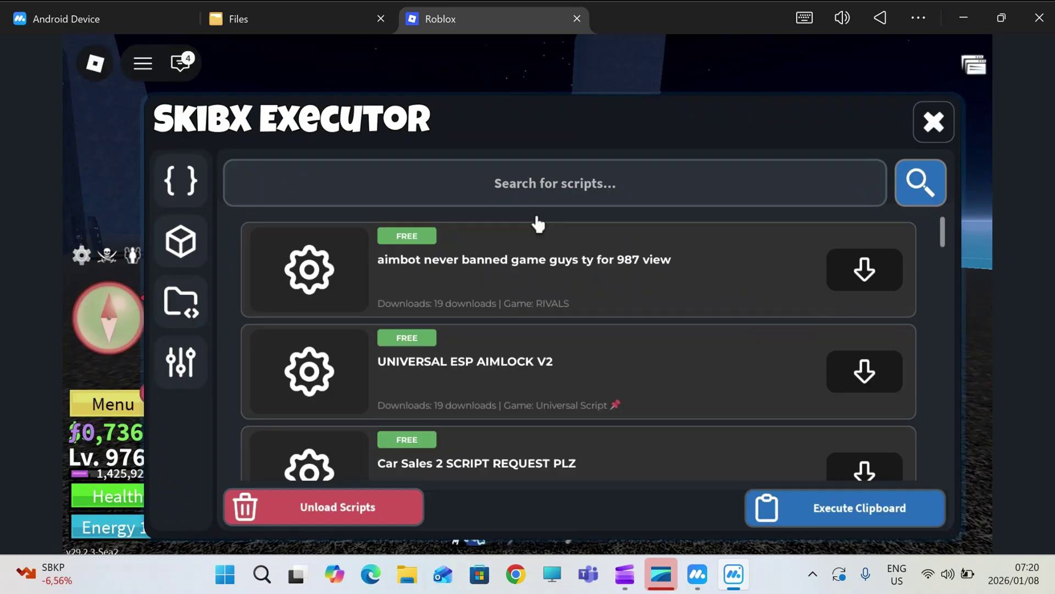
Search the script library for 'blox fruits' and scroll the results
{"action": "left_click", "coordinate": [544, 192]}
{"action": "type", "text": "blox fruits"}
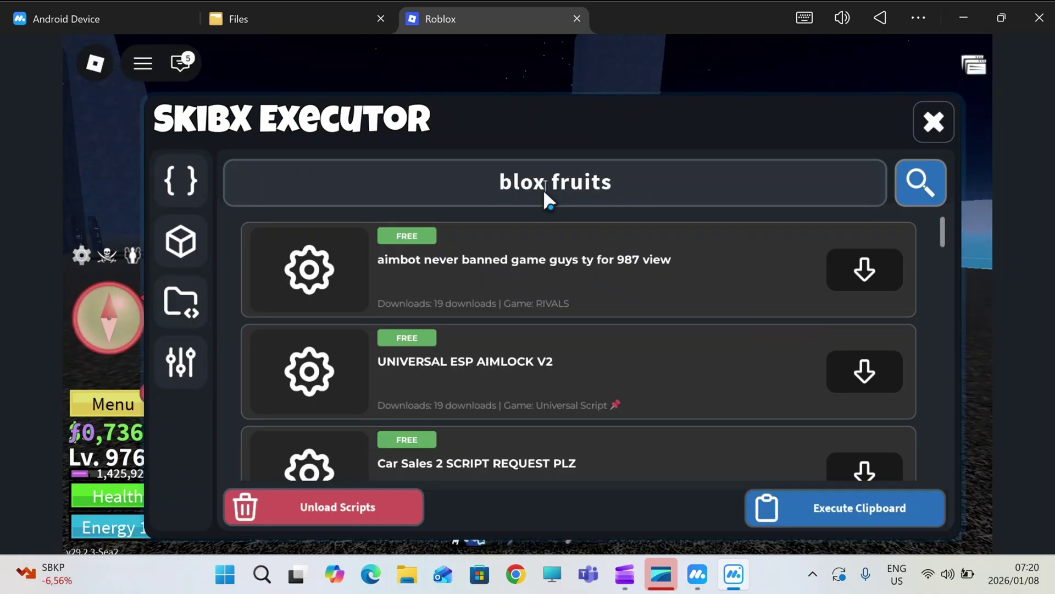
{"action": "left_click", "coordinate": [919, 187]}
{"action": "scroll", "coordinate": [700, 347], "scroll_direction": "down", "scroll_amount": 5}
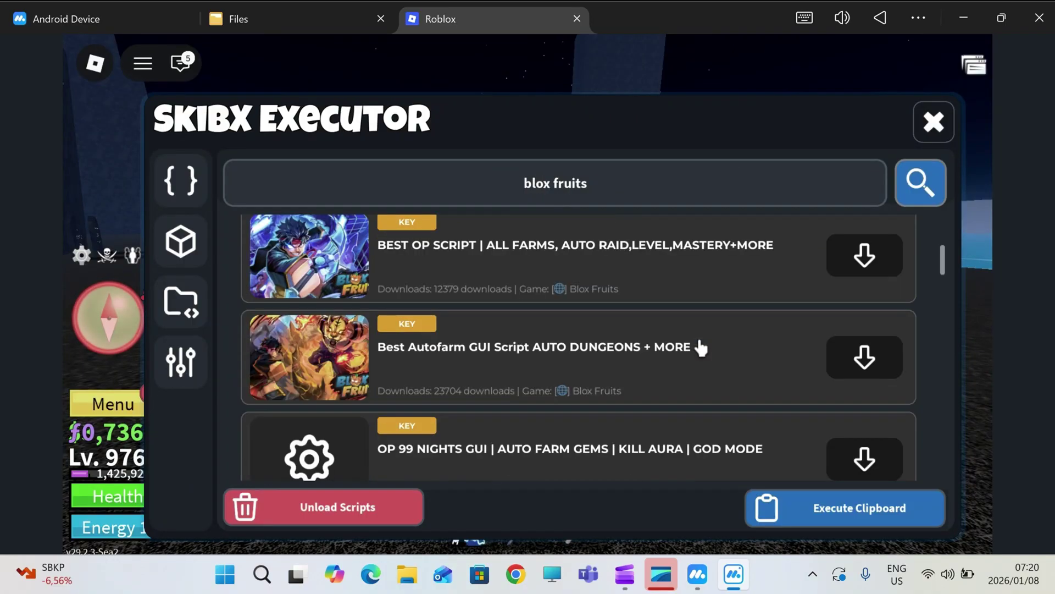